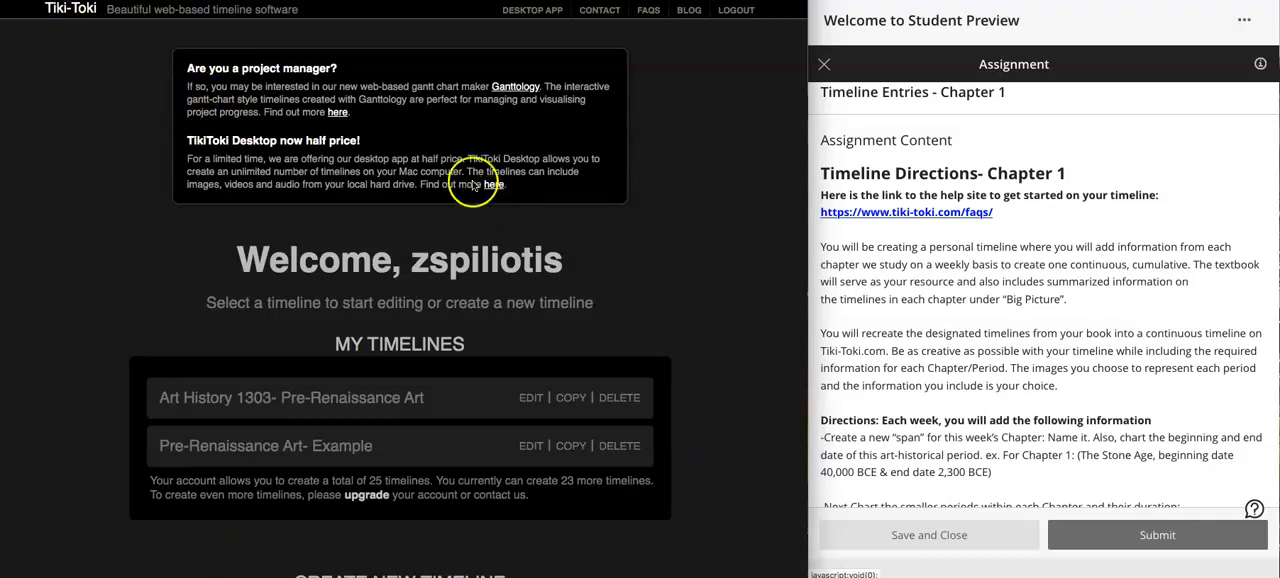
- Title the new timeline "Art History 1303- Pre Renaissance Art" in the creation form
scroll(288, 410, "down", 3)
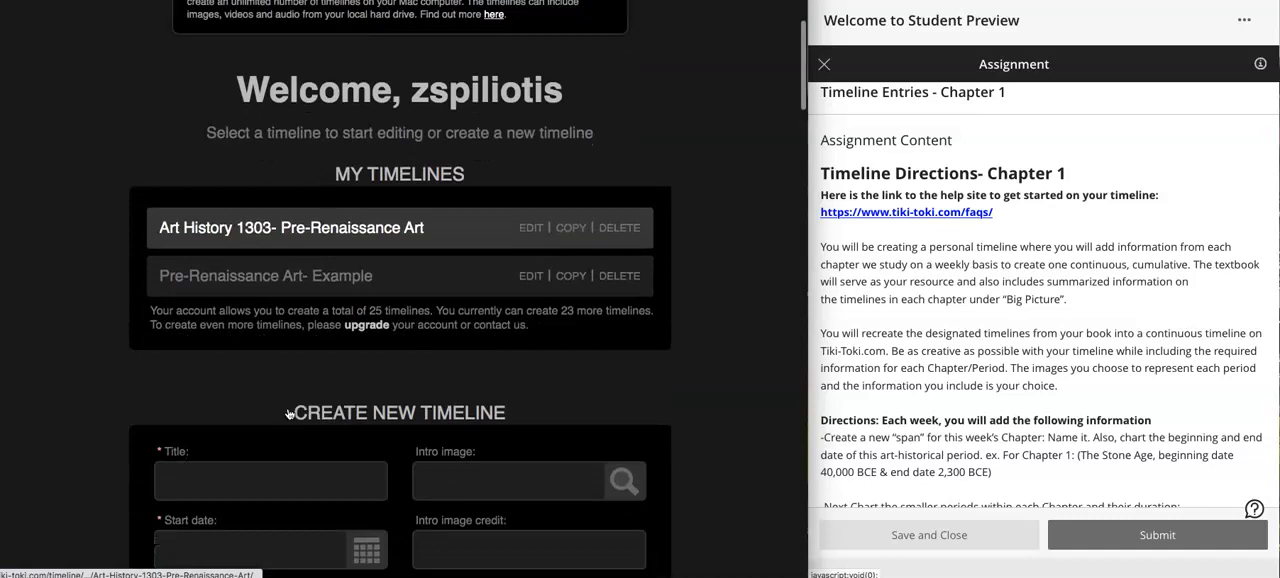
scroll(288, 413, "down", 3)
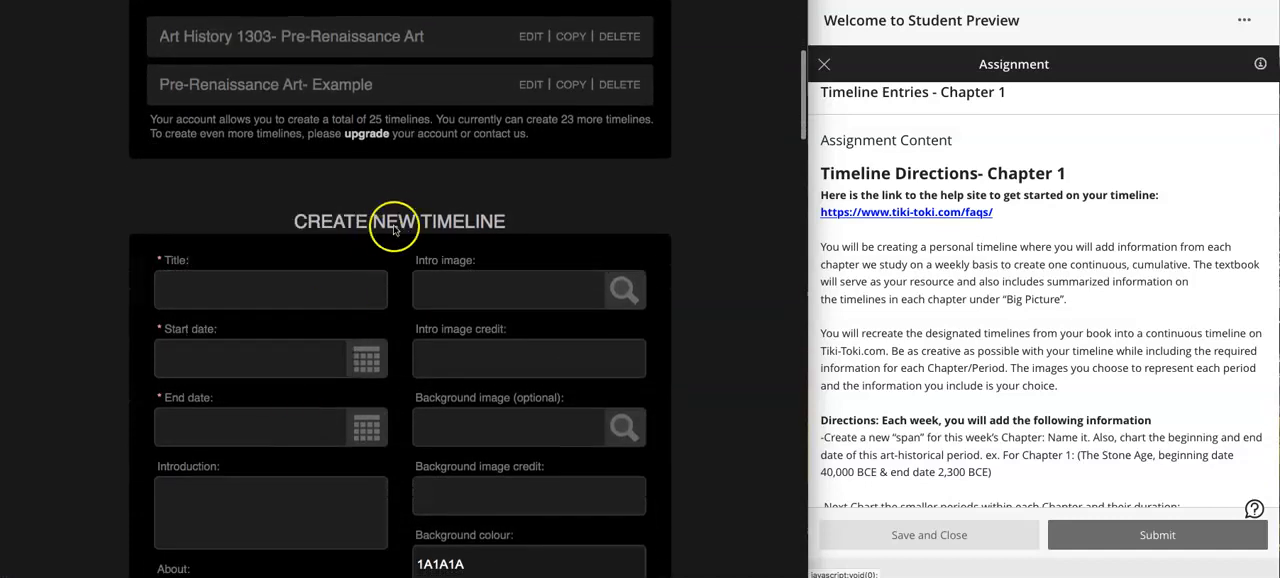
left_click(279, 293)
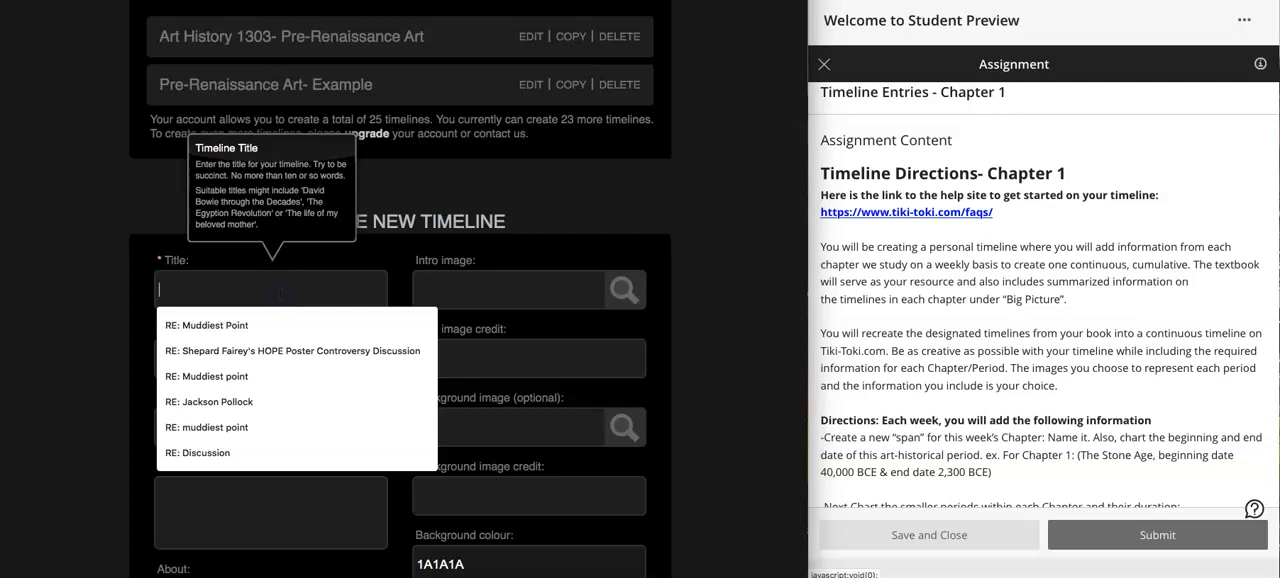
type("Art")
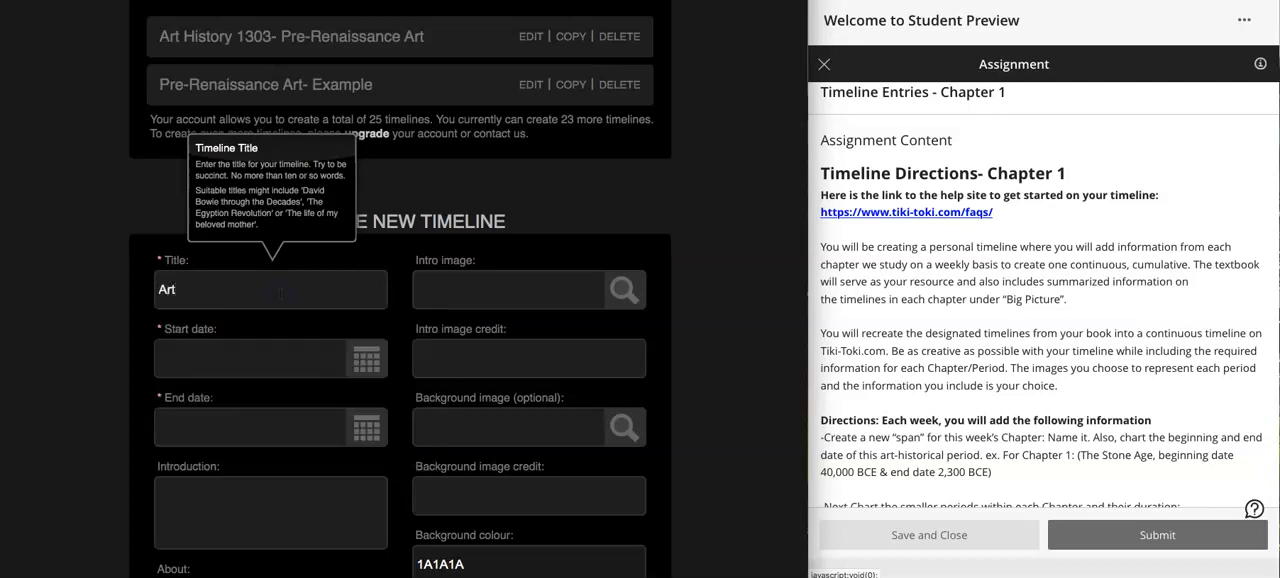
type(" History 1303- PreRea")
key("BackSpace")
key("BackSpace")
key("BackSpace")
type("Reana")
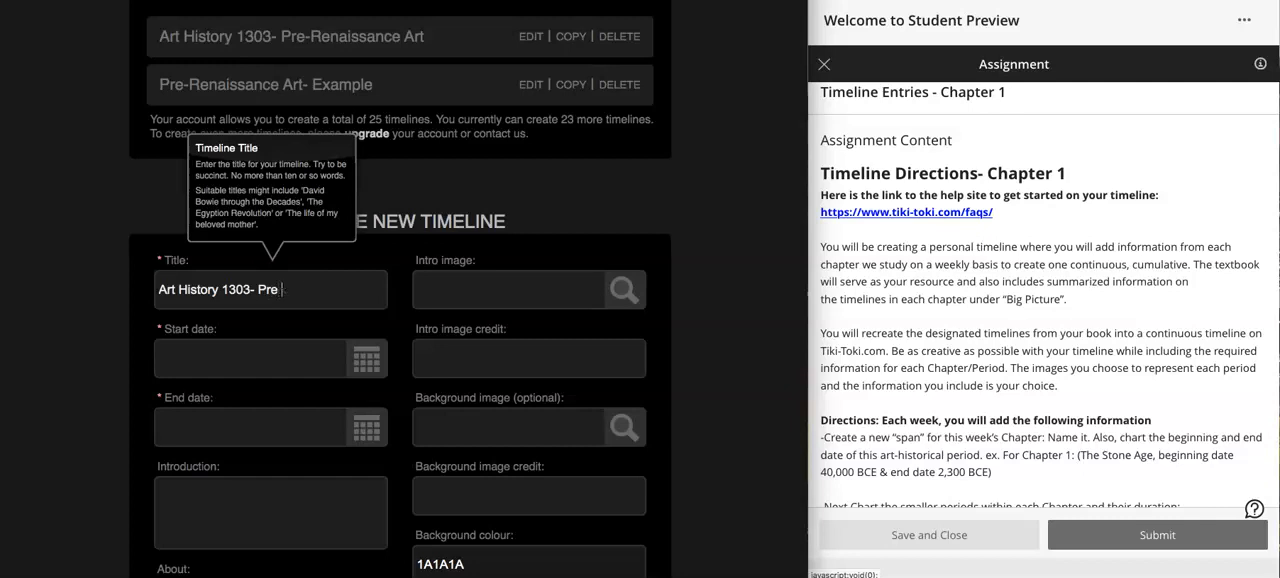
type("ss")
key("BackSpace")
key("BackSpace")
key("BackSpace")
key("BackSpace")
key("BackSpace")
type("naissance Art")
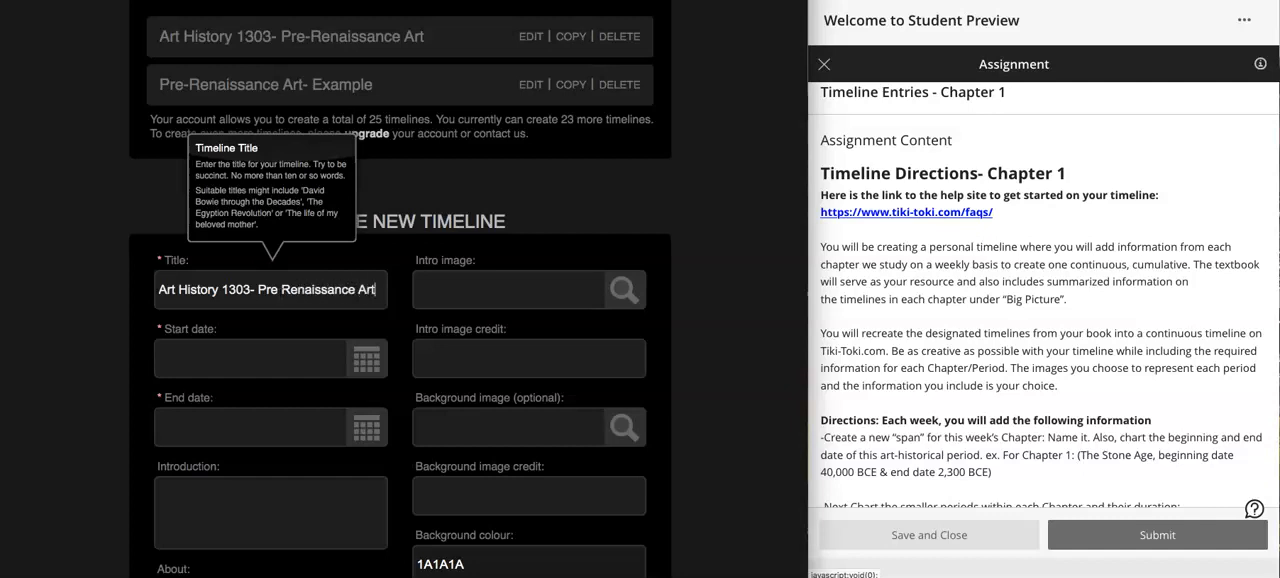
left_click(140, 326)
- Set the new timeline's start date to 40000 BC
left_click(180, 357)
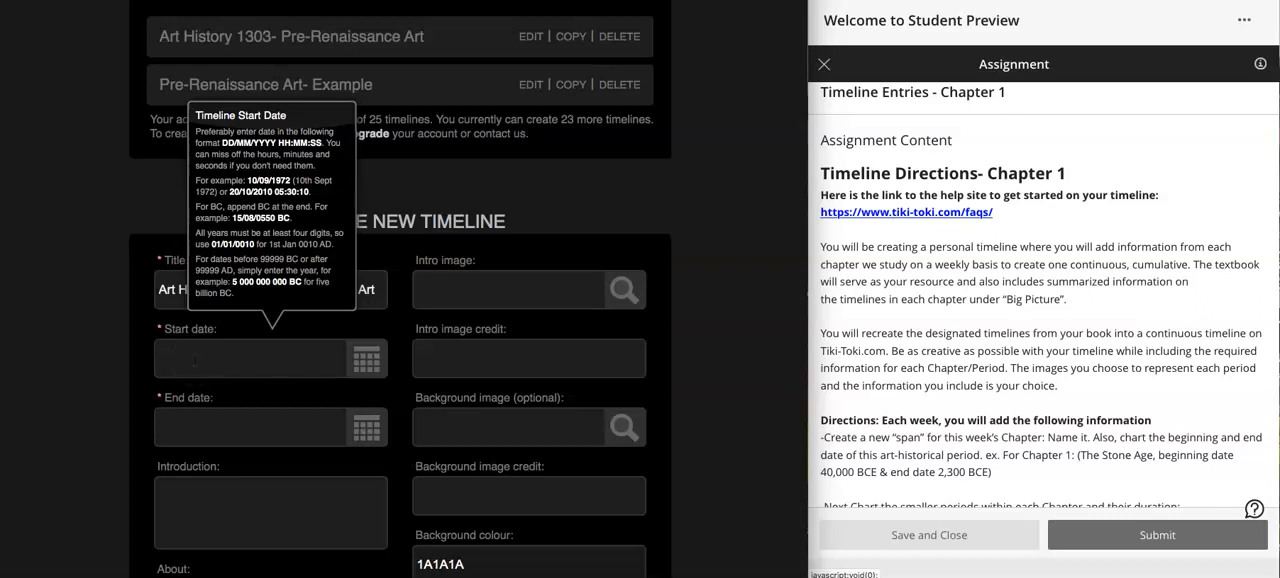
left_click(196, 361)
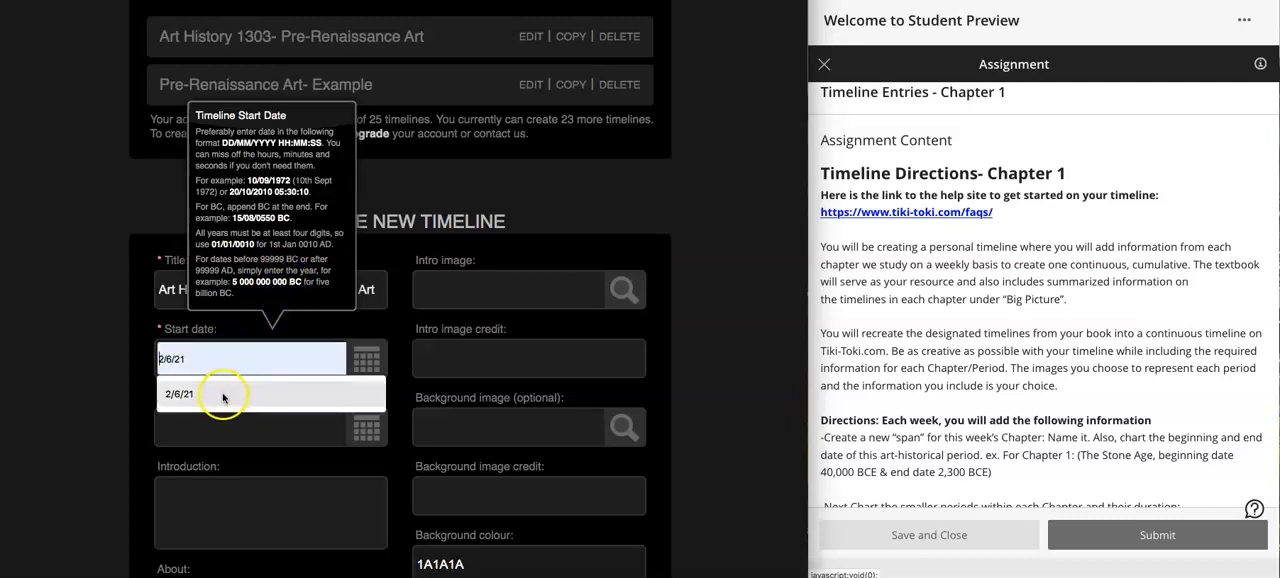
left_click(195, 357)
type("40")
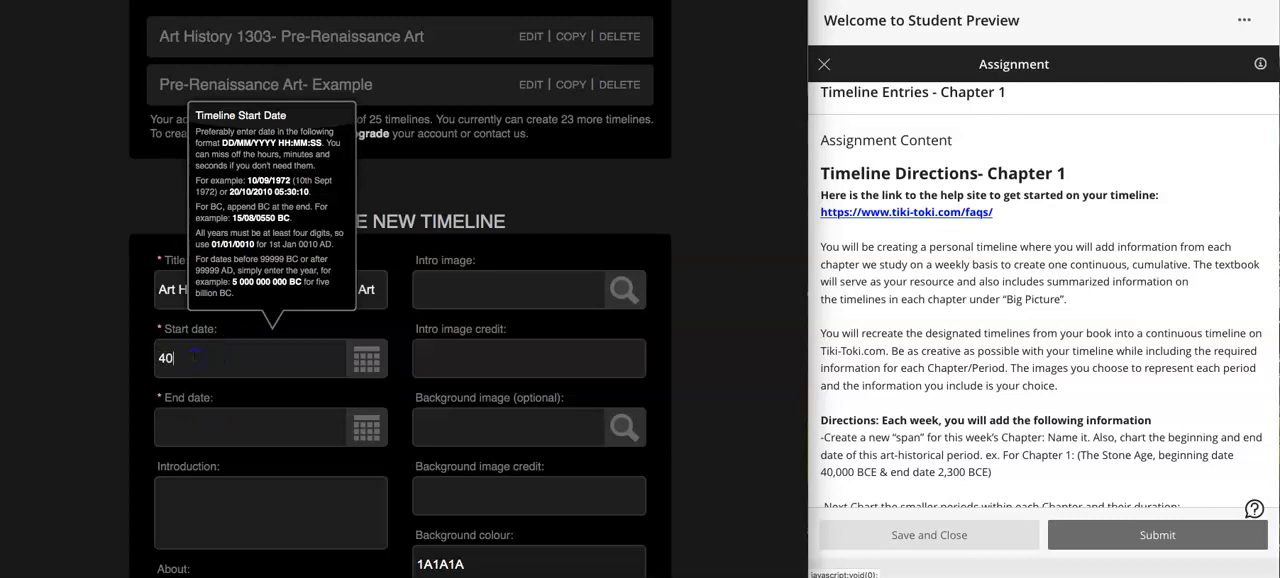
type("00")
type("0,")
type(" BC")
left_click(198, 433)
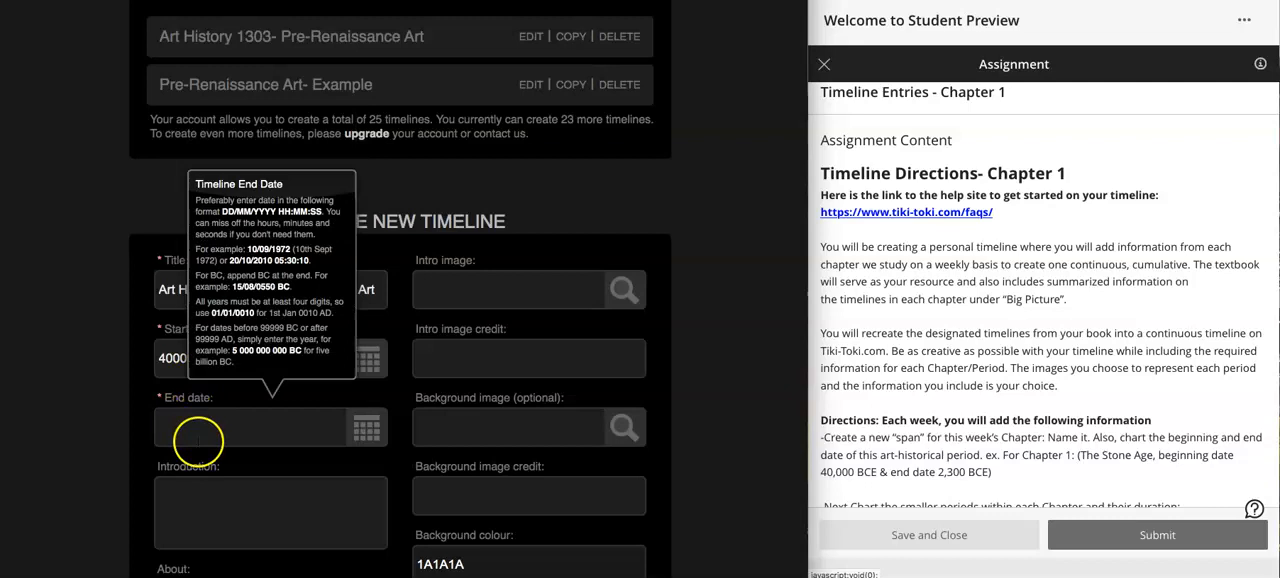
left_click(135, 367)
left_click(165, 358)
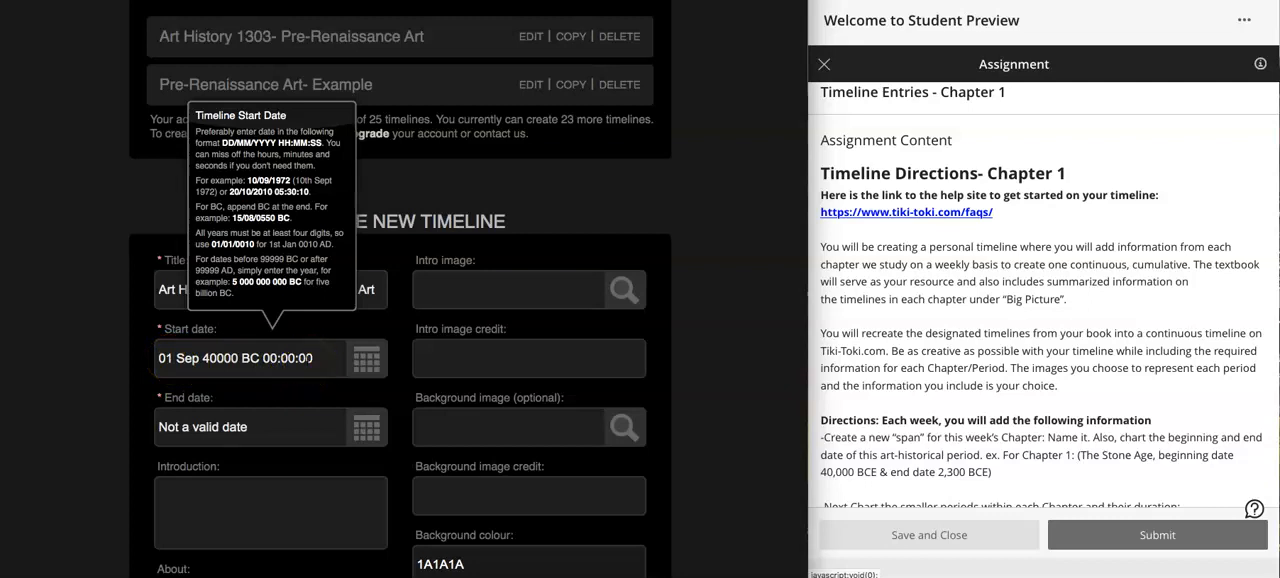
- Set the new timeline's end date to 07/09/2021
left_click(275, 428)
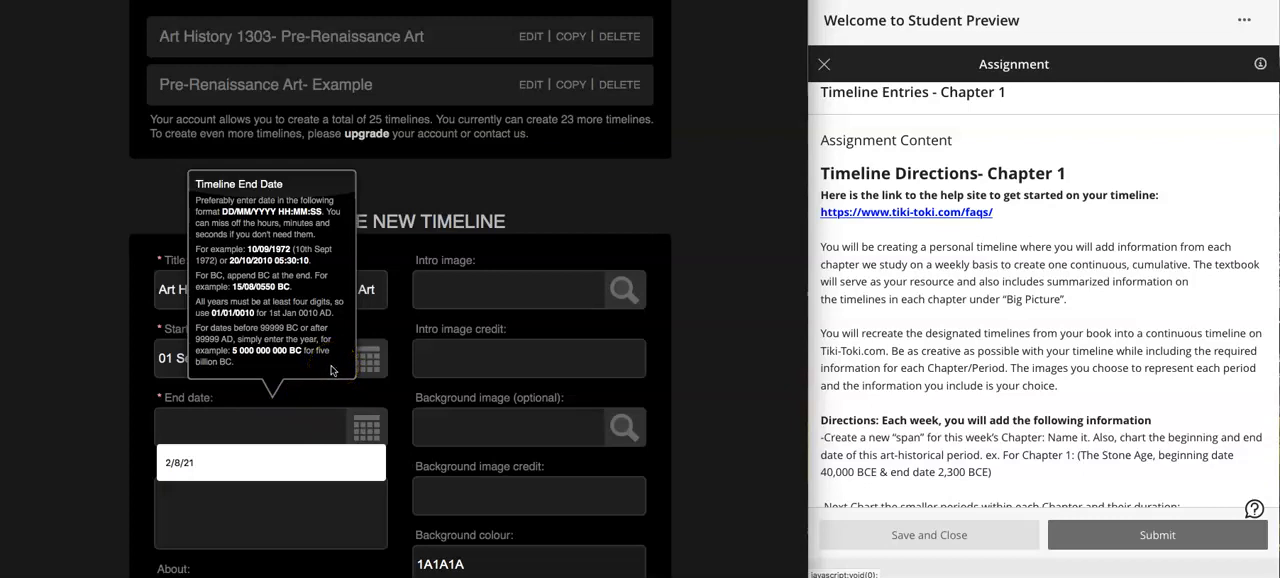
left_click(270, 433)
left_click(263, 430)
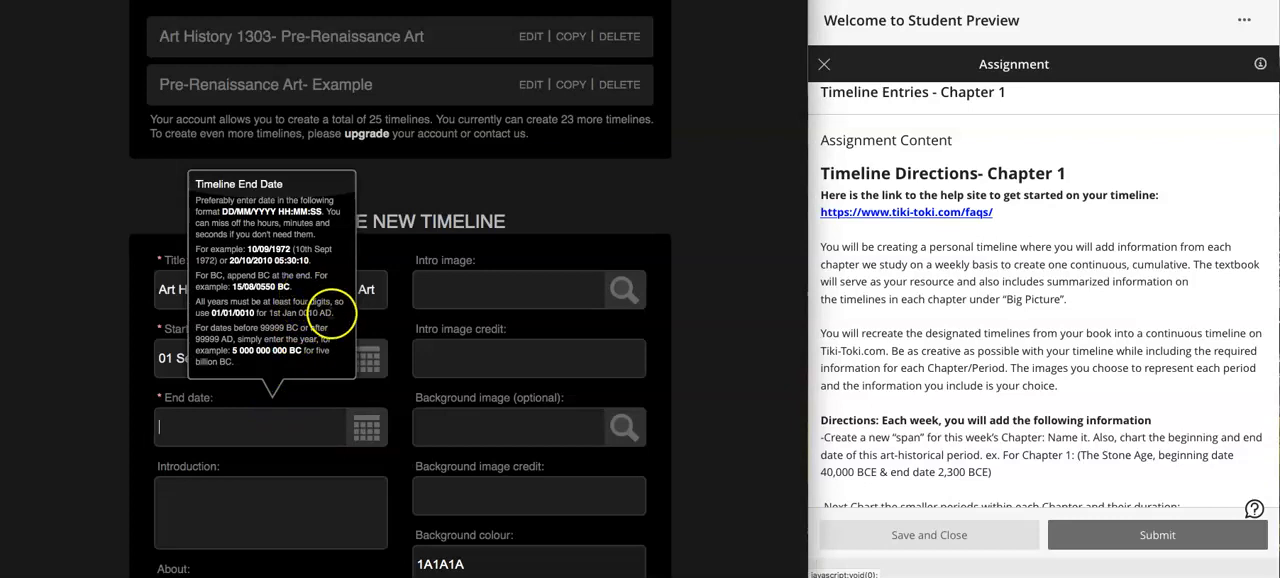
left_click(331, 314)
left_click(300, 431)
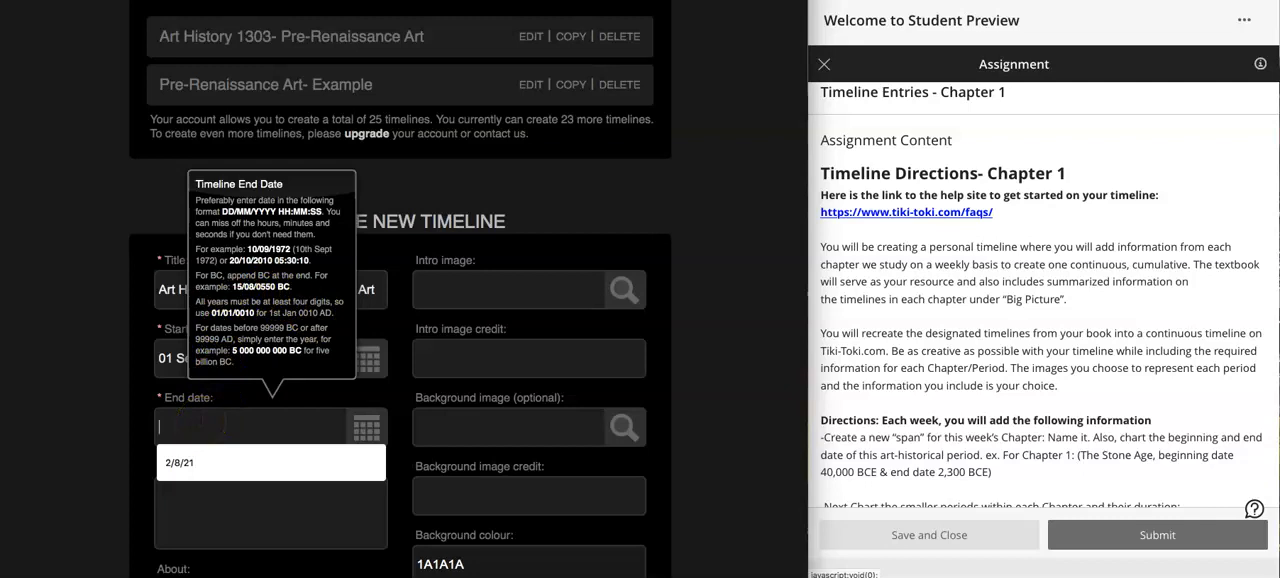
type("07")
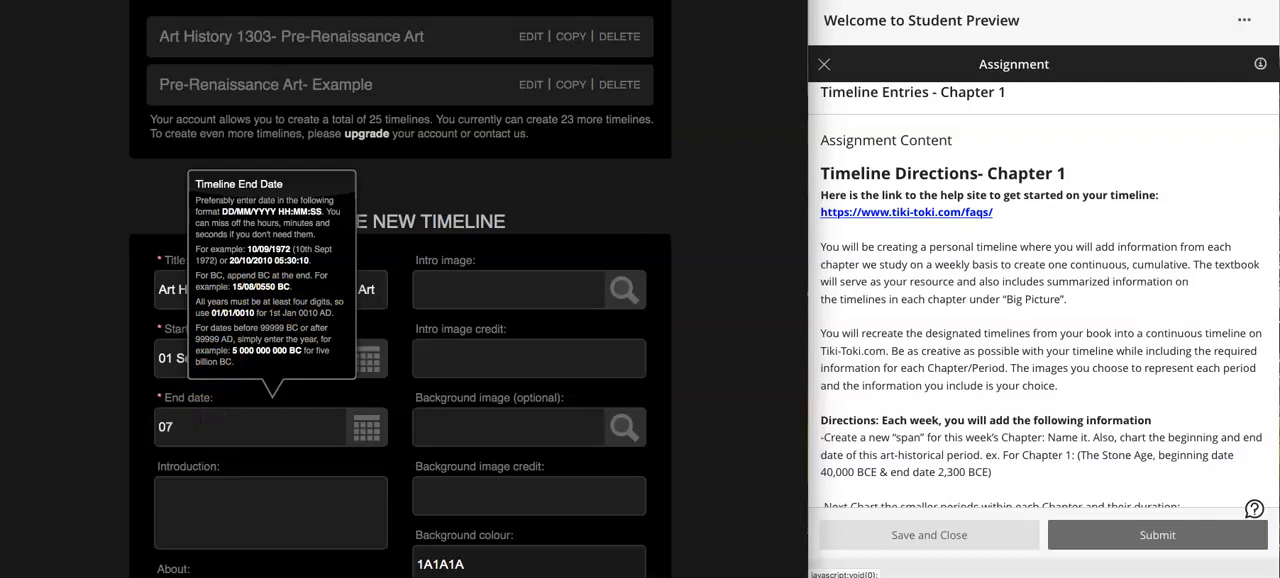
type("/09")
left_click(202, 426)
type("/2021")
left_click(258, 447)
left_click(257, 469)
left_click(120, 441)
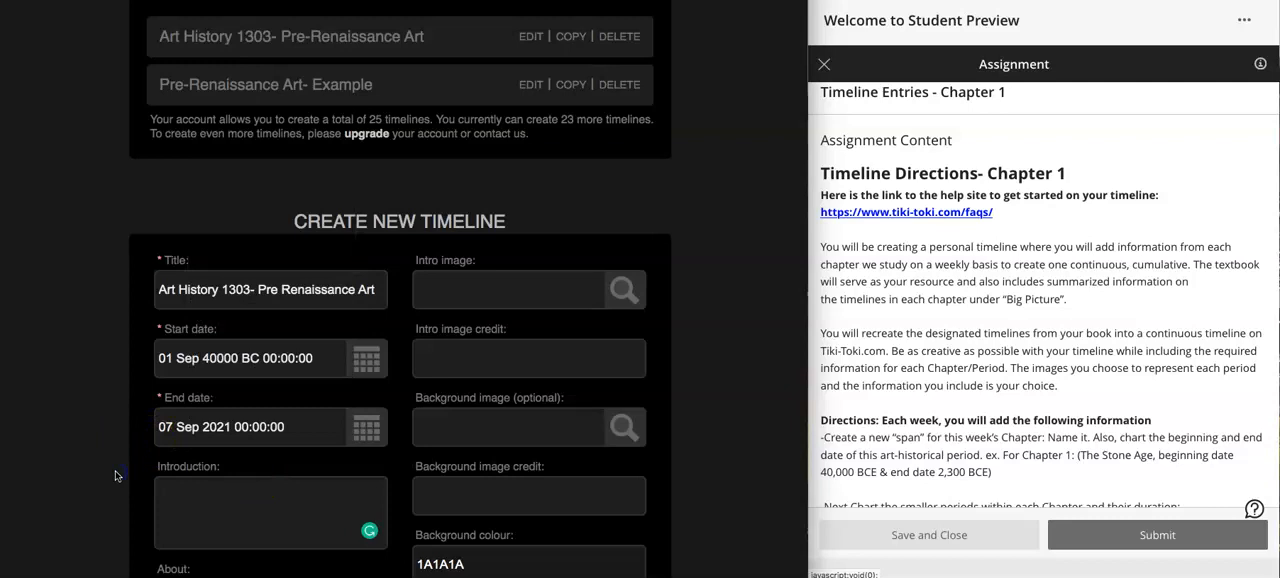
- Enter a "by:" line with the author's full name as the timeline's About text
scroll(115, 476, "down", 2)
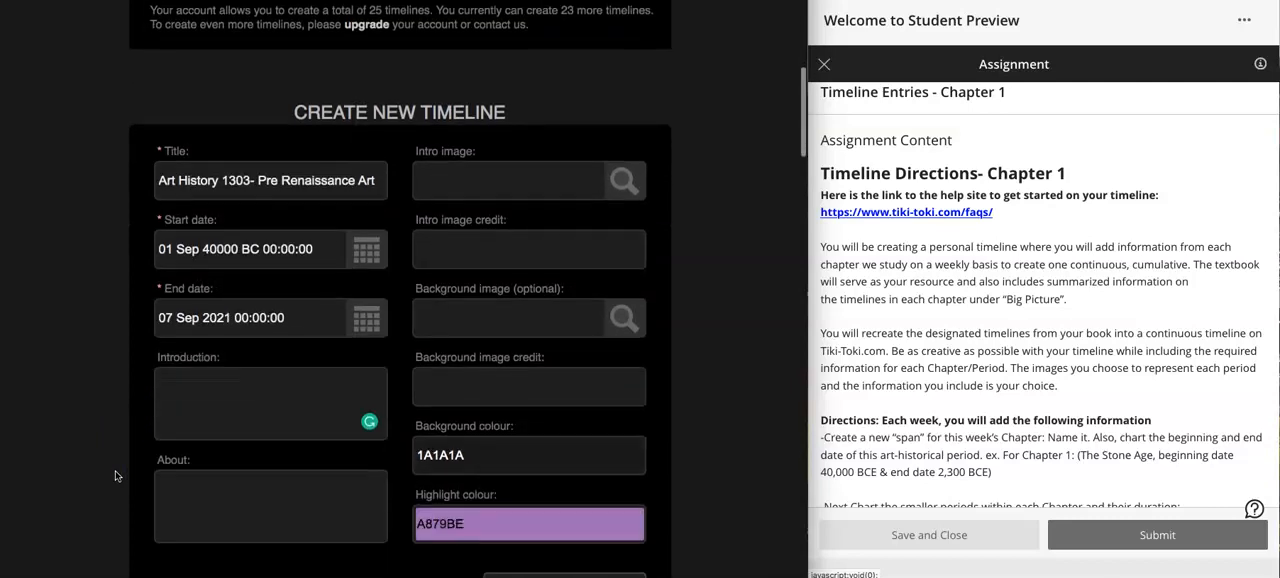
left_click(232, 246)
left_click(231, 310)
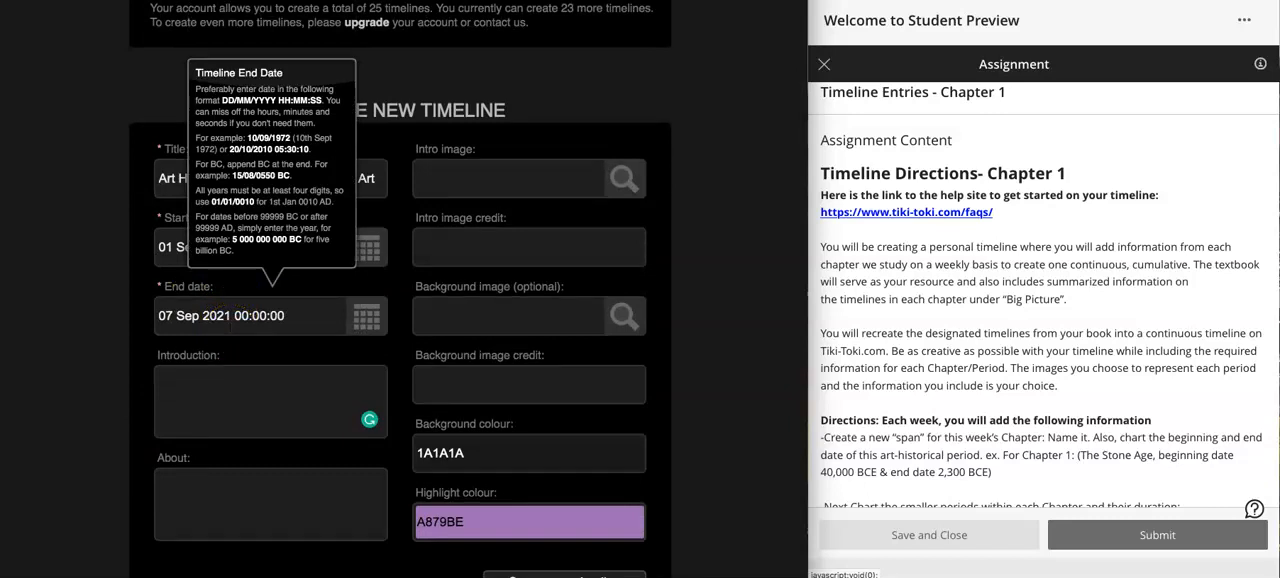
left_click(234, 412)
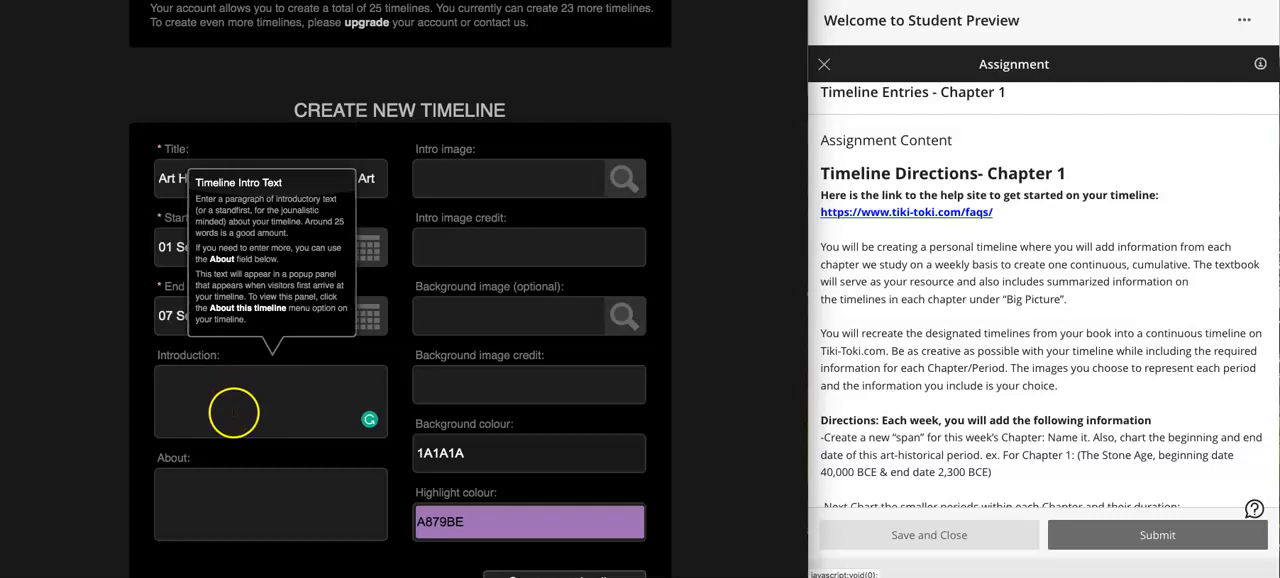
left_click(233, 504)
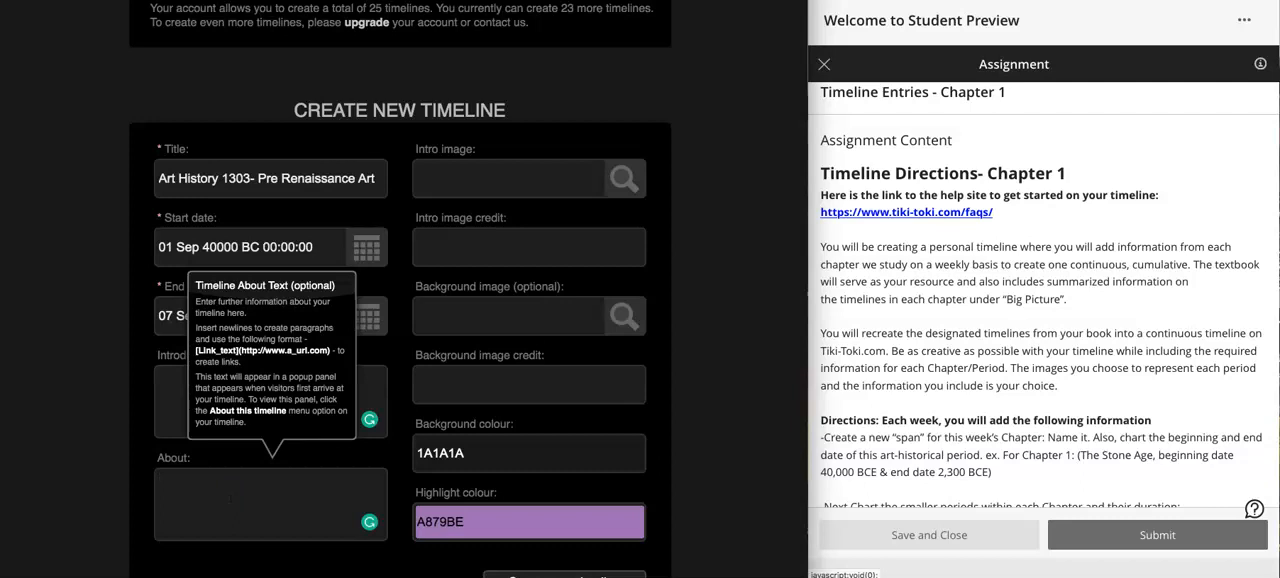
type("by: Z")
type("oe Spiiliotis")
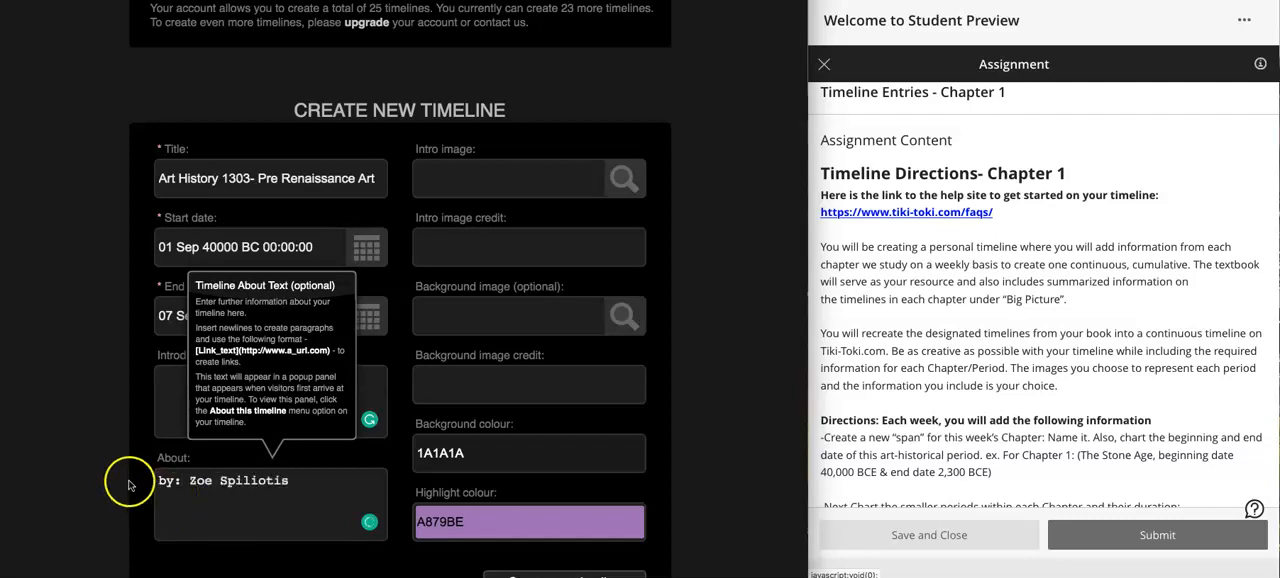
left_click(137, 457)
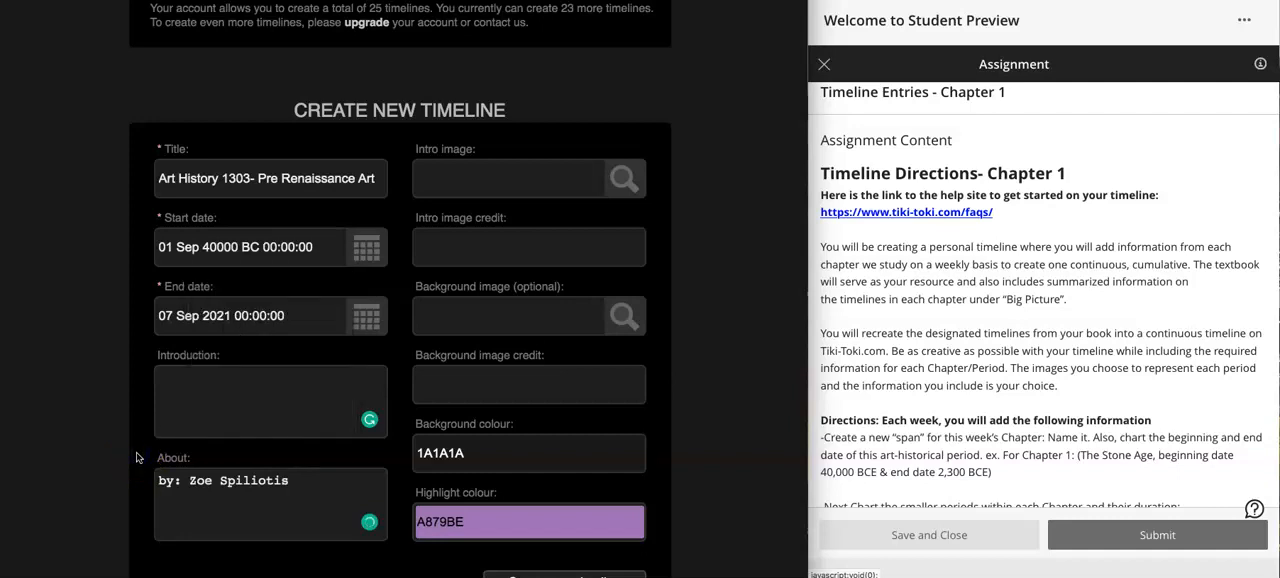
- Switch to the Pre-Renaissance Art- Example timeline and review the Chapter 1 assignment directions on spans and stories
scroll(257, 443, "down", 3)
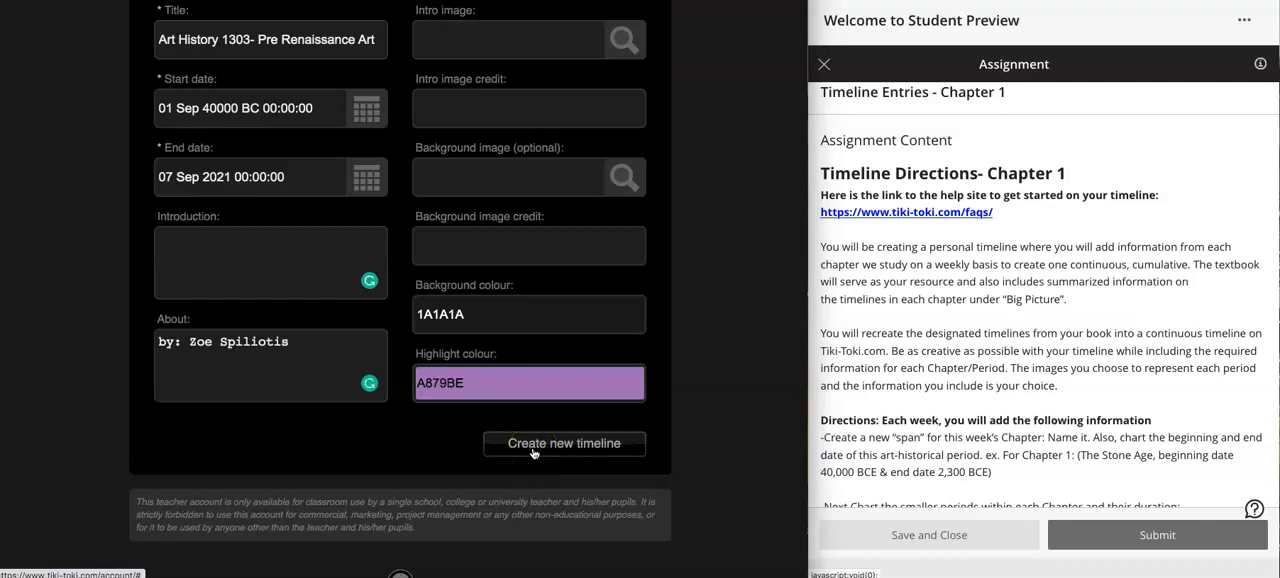
left_click(109, 84)
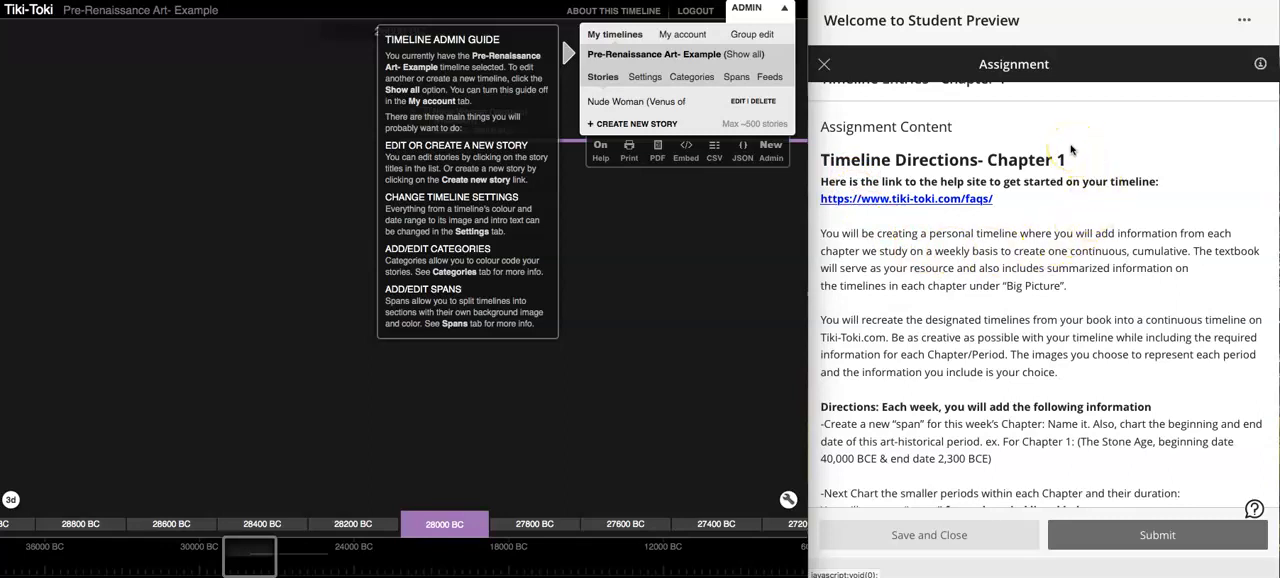
scroll(1070, 149, "down", 3)
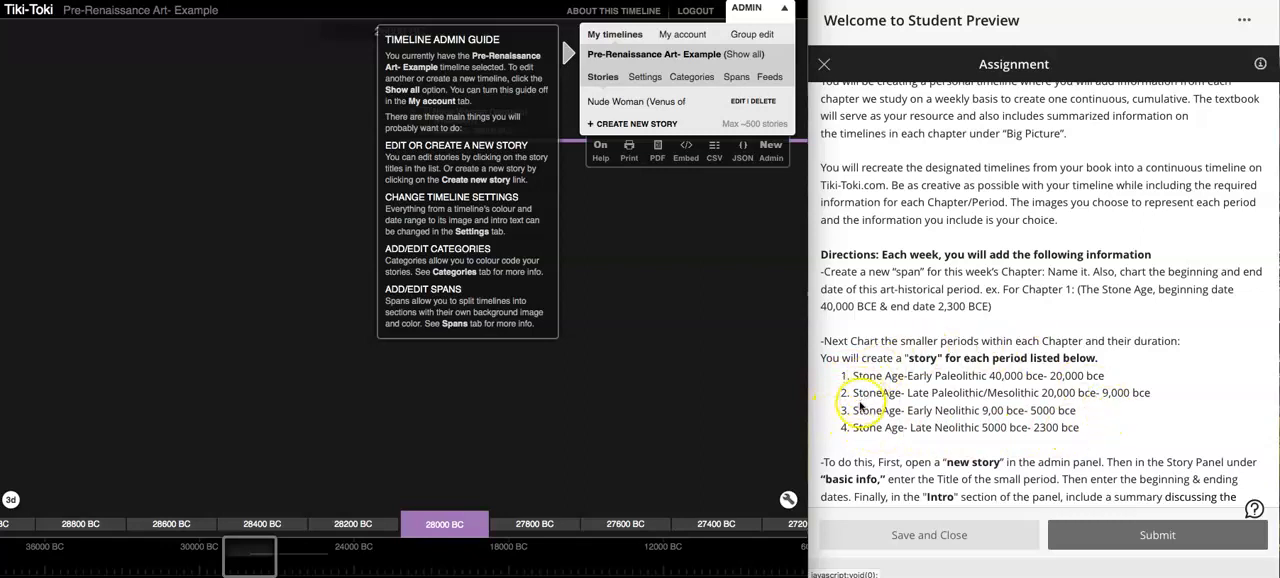
scroll(1024, 437, "up", 2)
scroll(1024, 437, "up", 3)
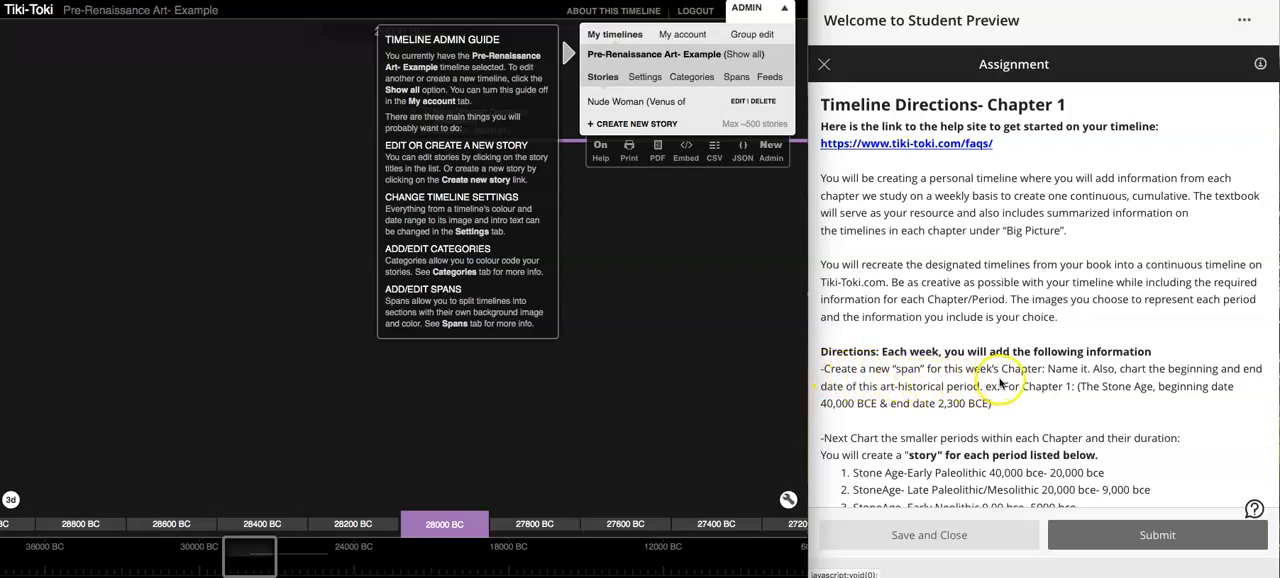
- Create a new span in the timeline and title it "The Stone Age"
left_click(737, 78)
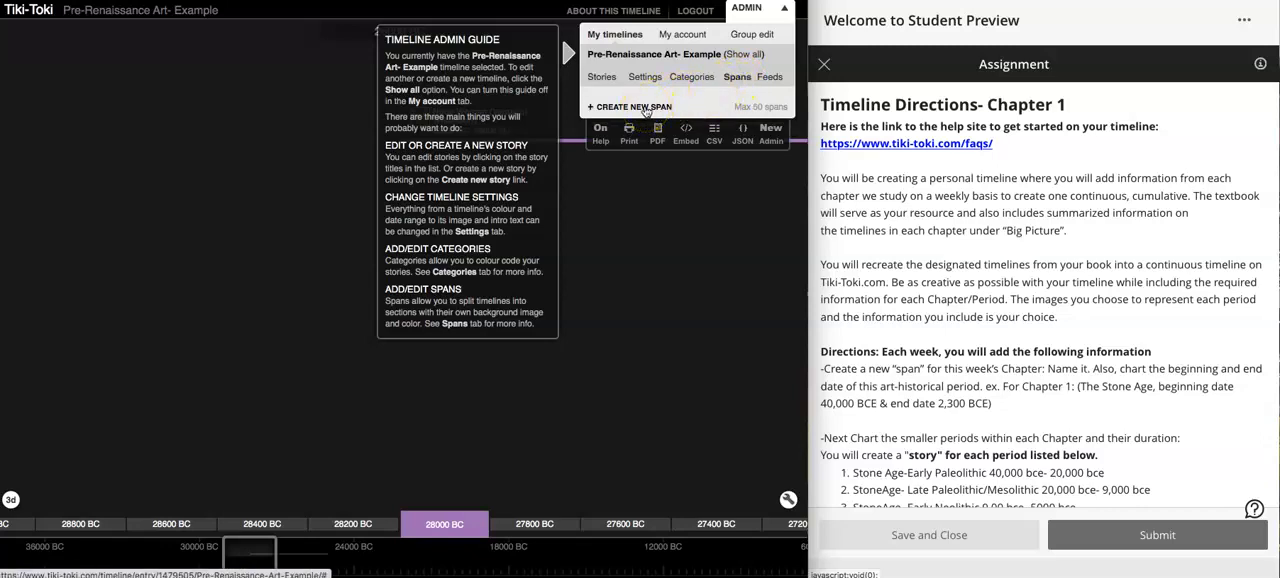
left_click(646, 108)
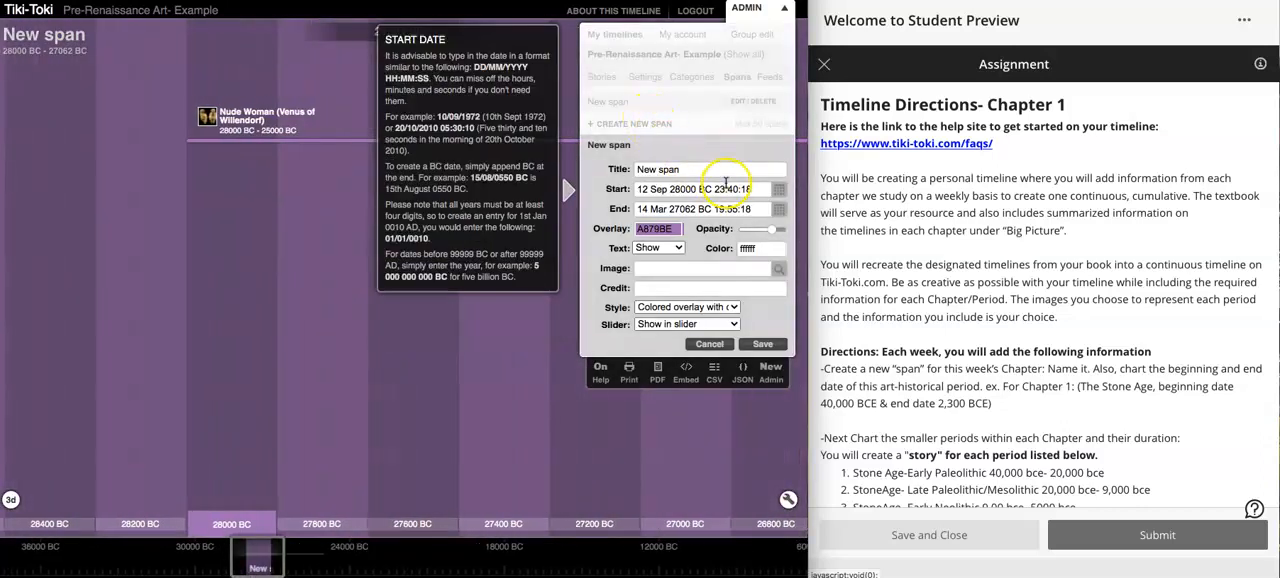
triple_click(688, 173)
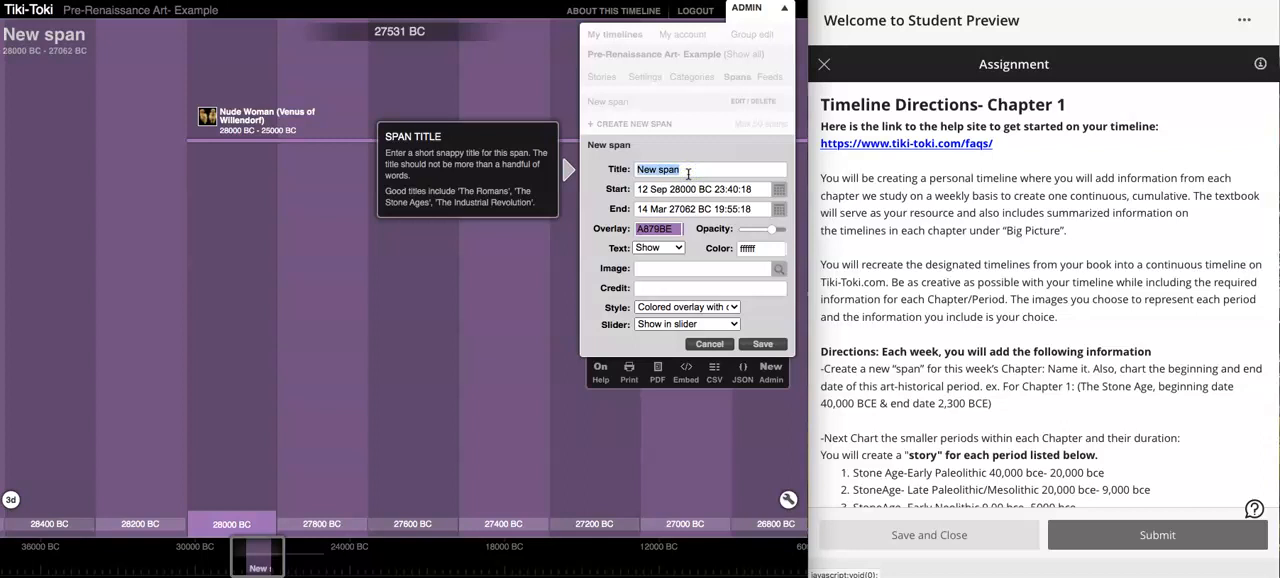
type("The Stone")
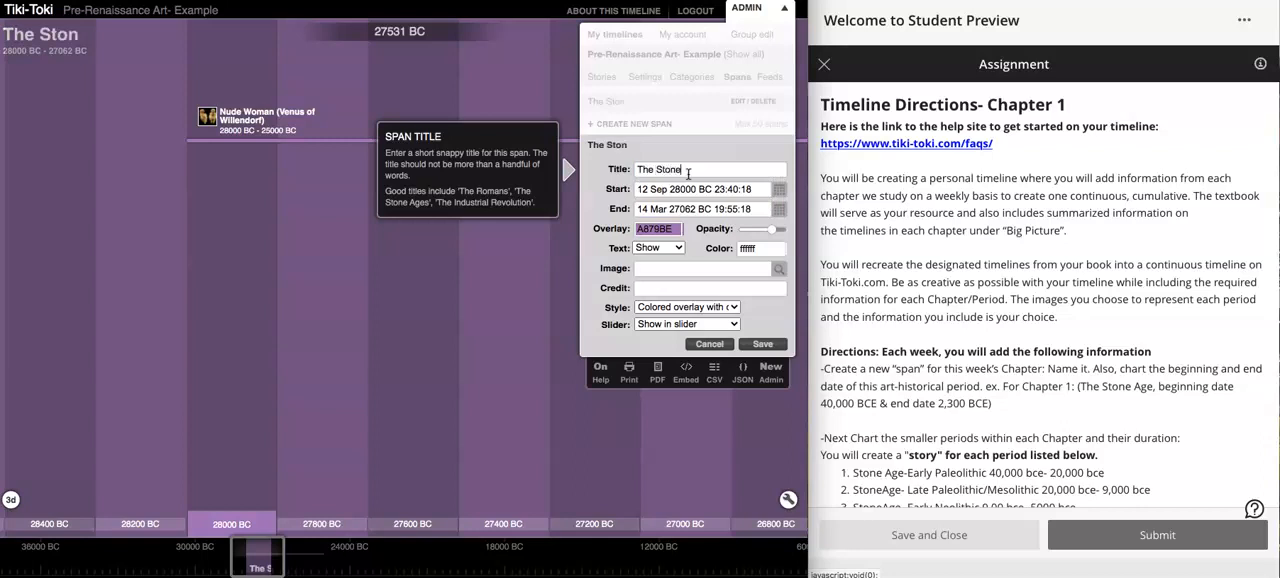
type(" Age")
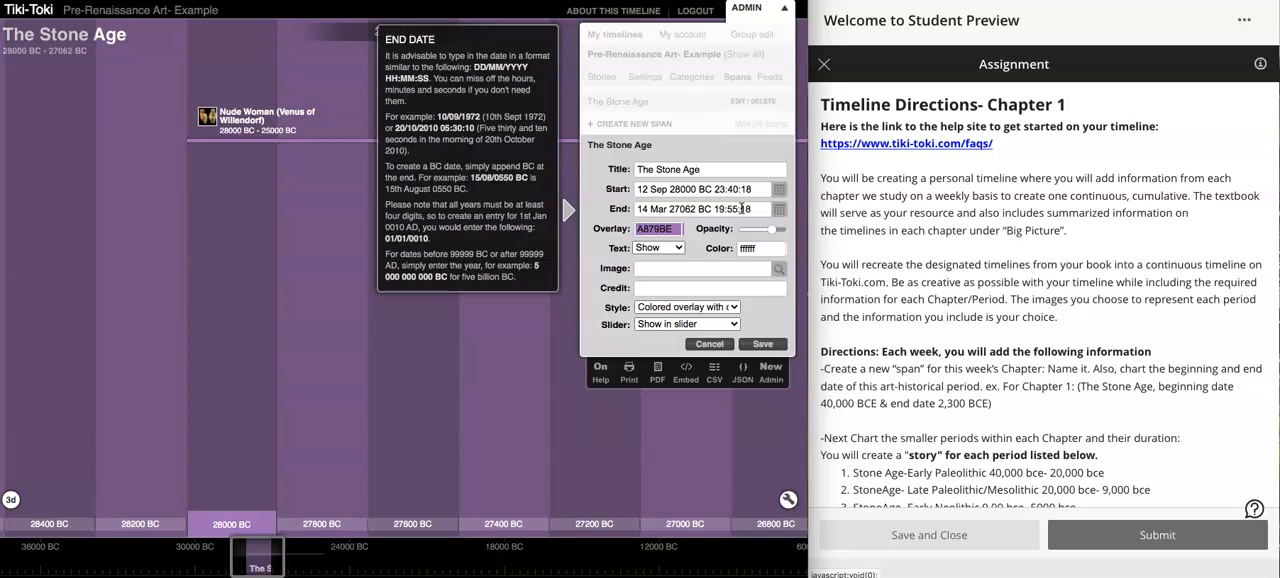
- Set the start date of The Stone Age span to 40000 BC
scroll(886, 383, "down", 2)
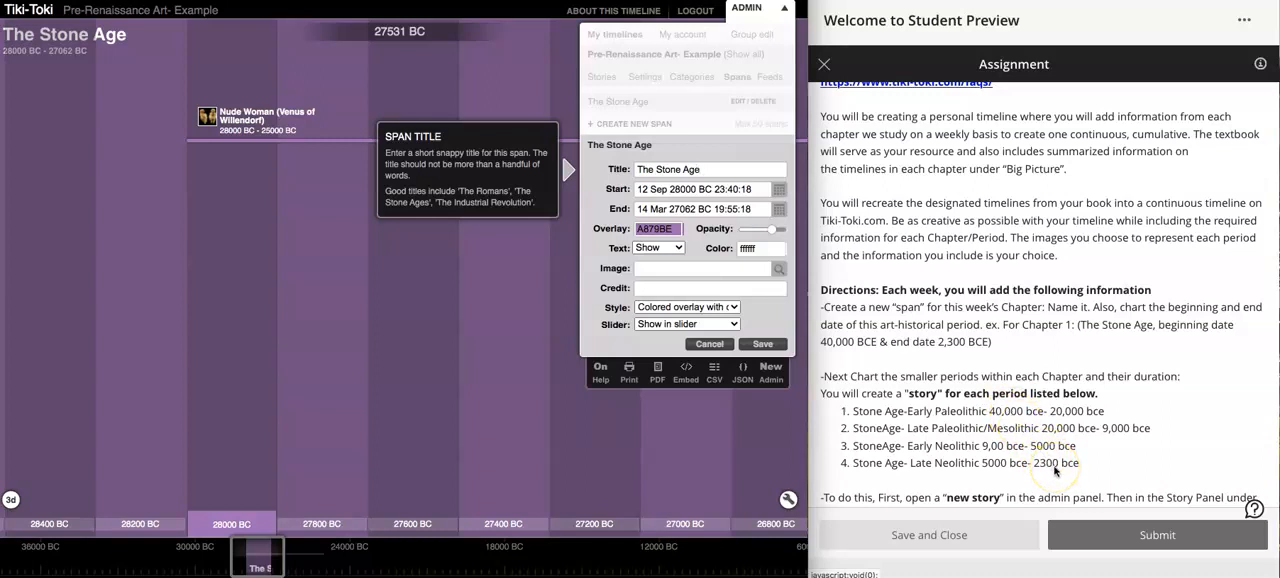
left_click(670, 190)
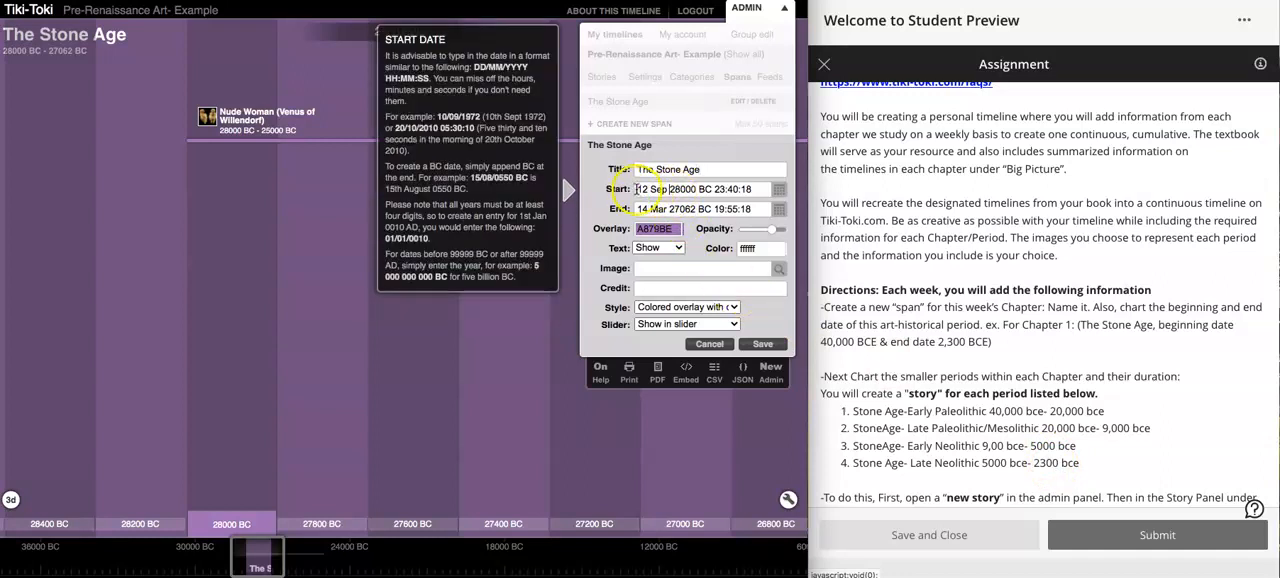
left_click_drag(637, 189, 750, 199)
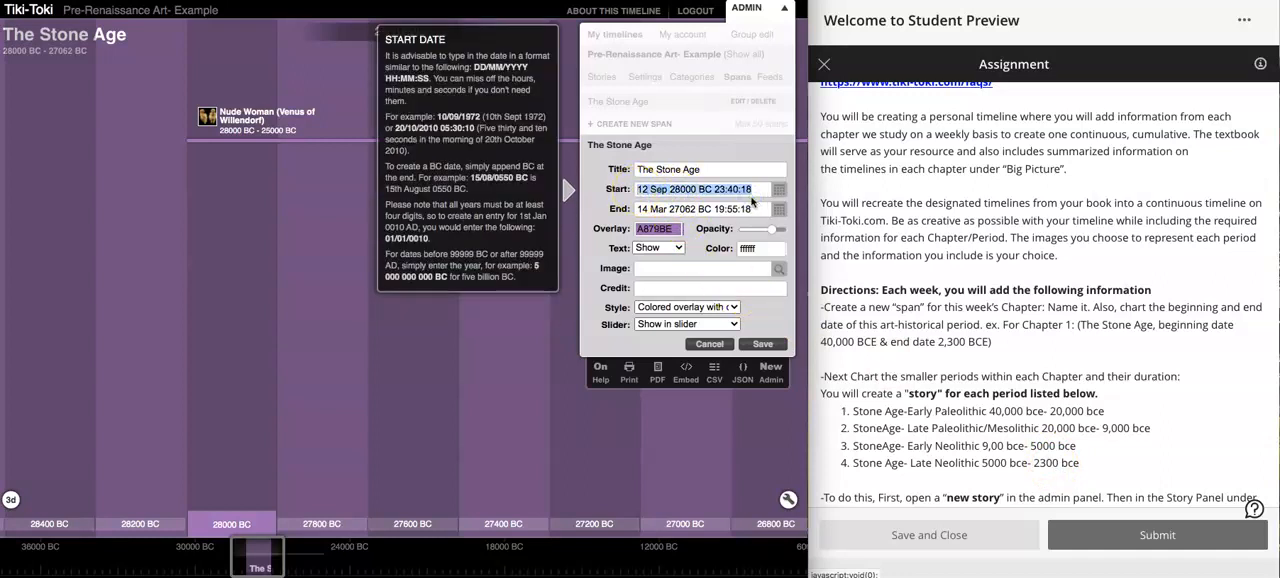
type("40000 bc")
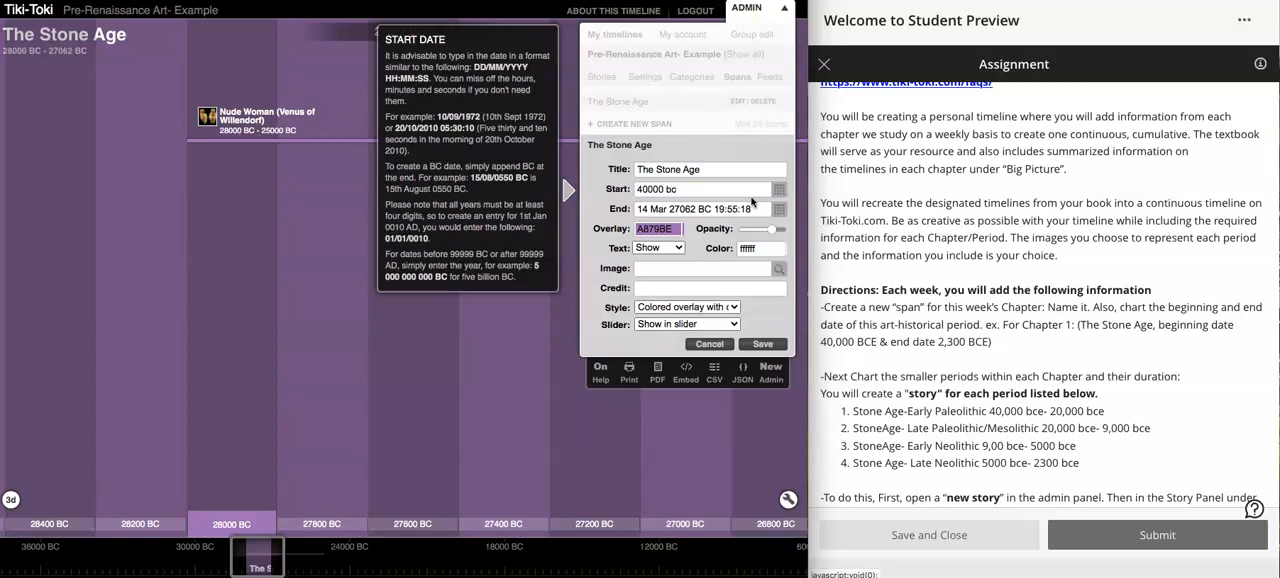
left_click(748, 208)
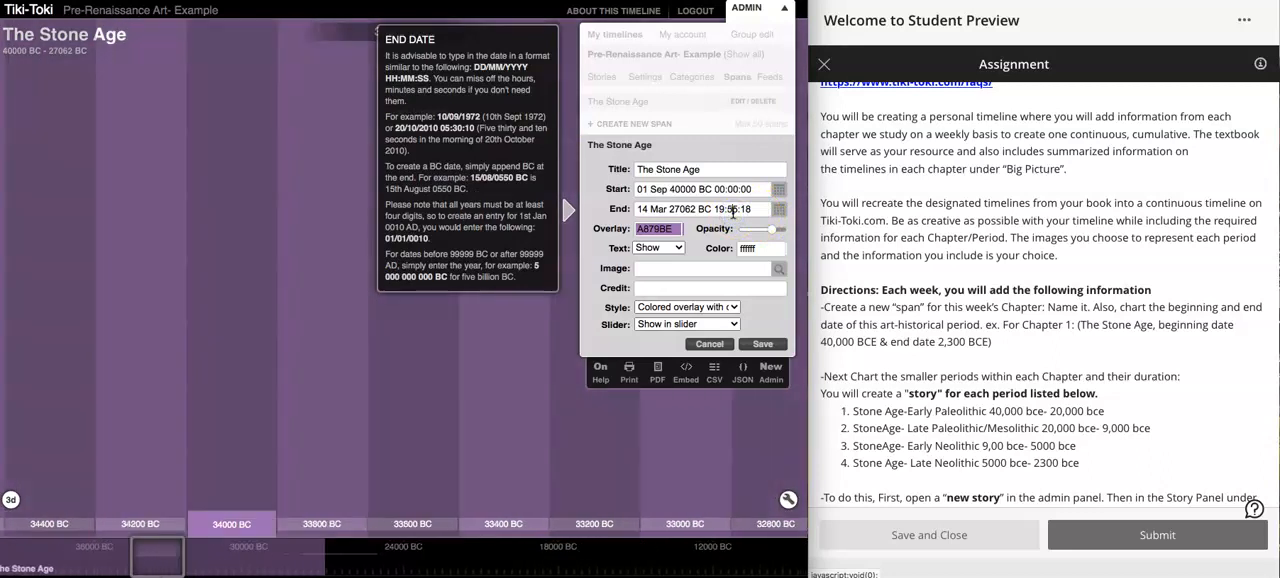
- Set the end date of The Stone Age span to 2300 BC
triple_click(733, 212)
type("230")
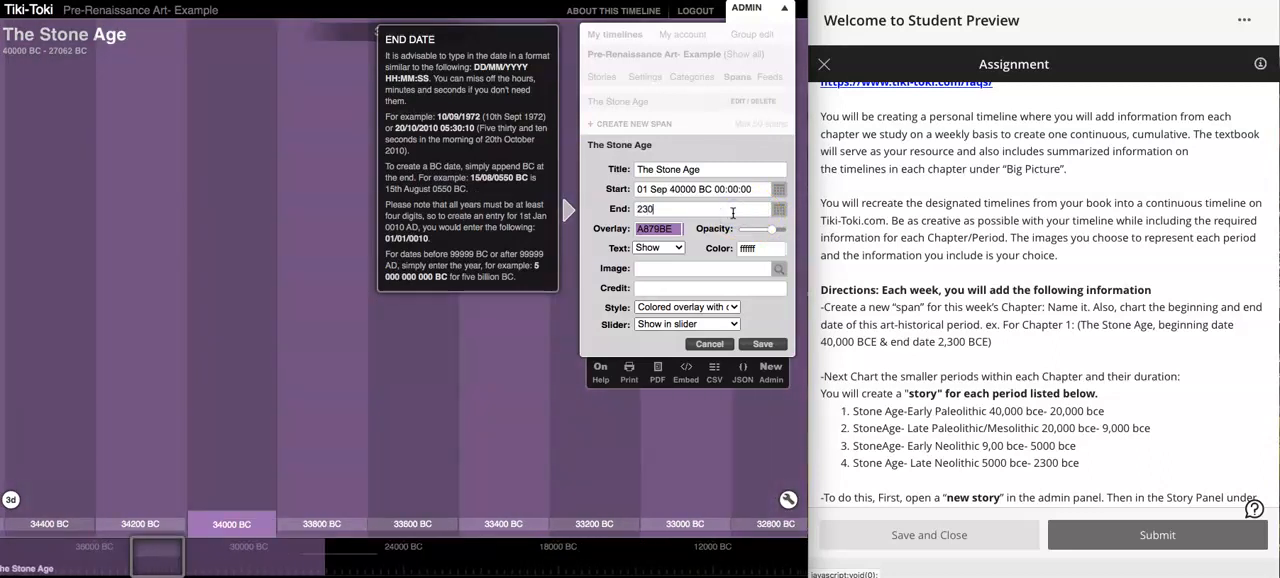
type("0 bc")
left_click(745, 247)
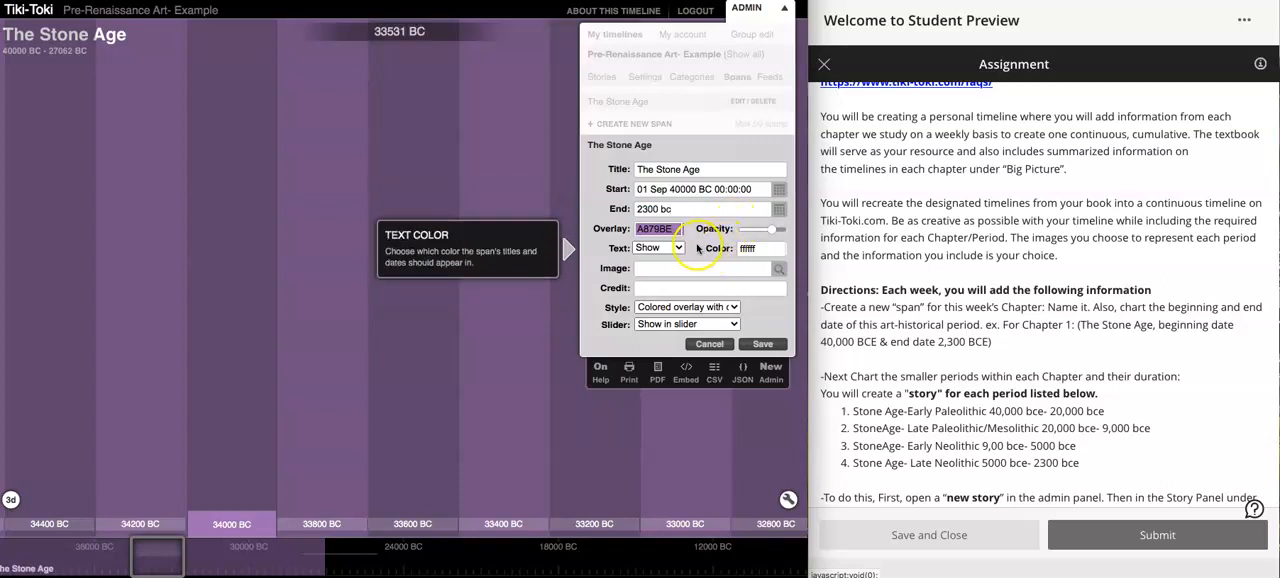
left_click(650, 189)
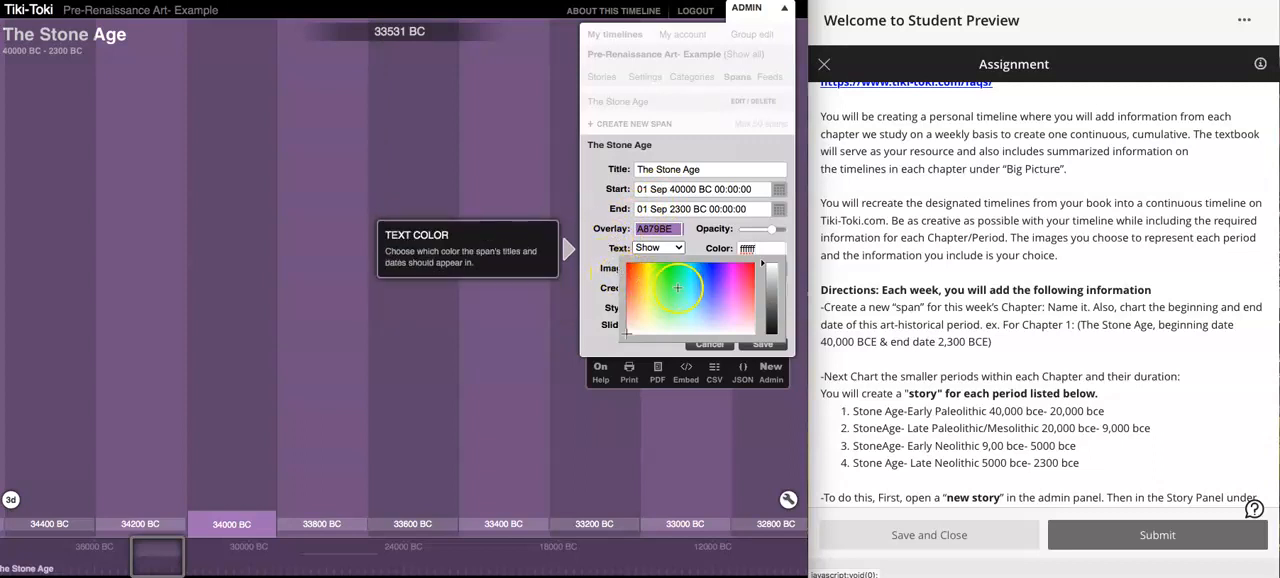
- Try hiding the span's title and dates text, and set it back to Show
left_click(657, 246)
left_click(654, 230)
left_click(657, 247)
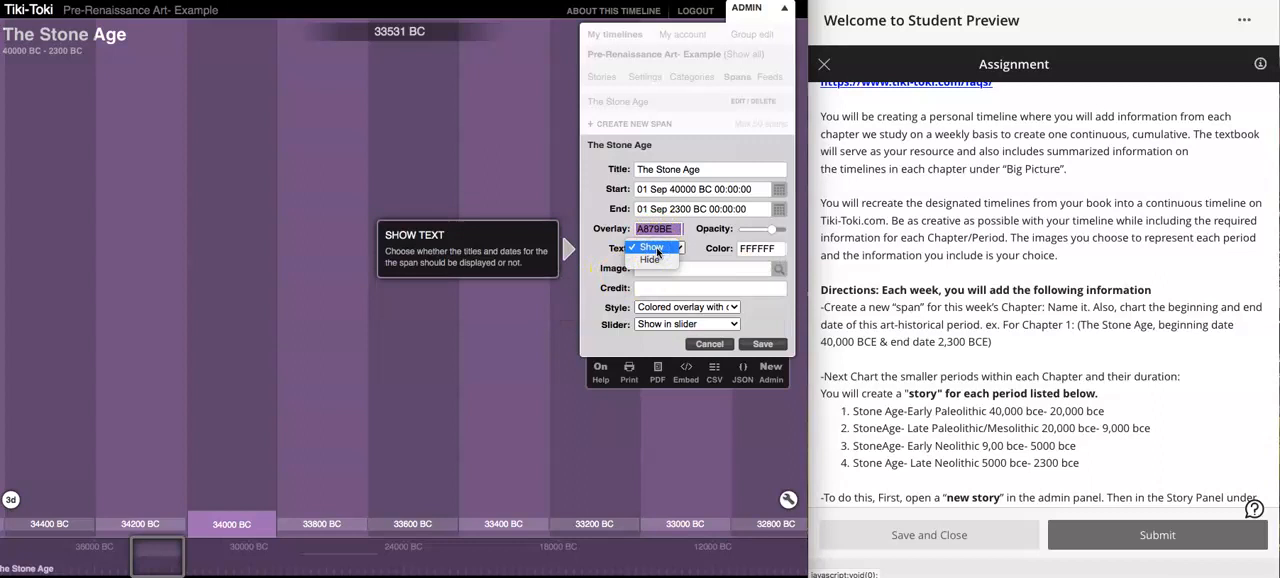
left_click(650, 259)
left_click(35, 80)
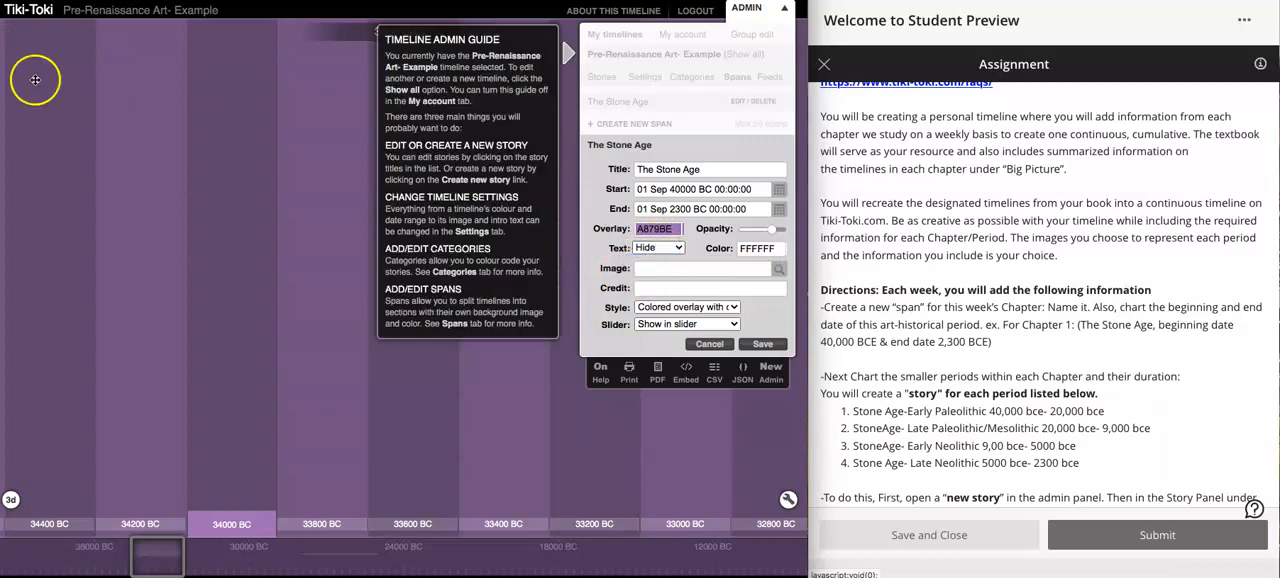
left_click(677, 248)
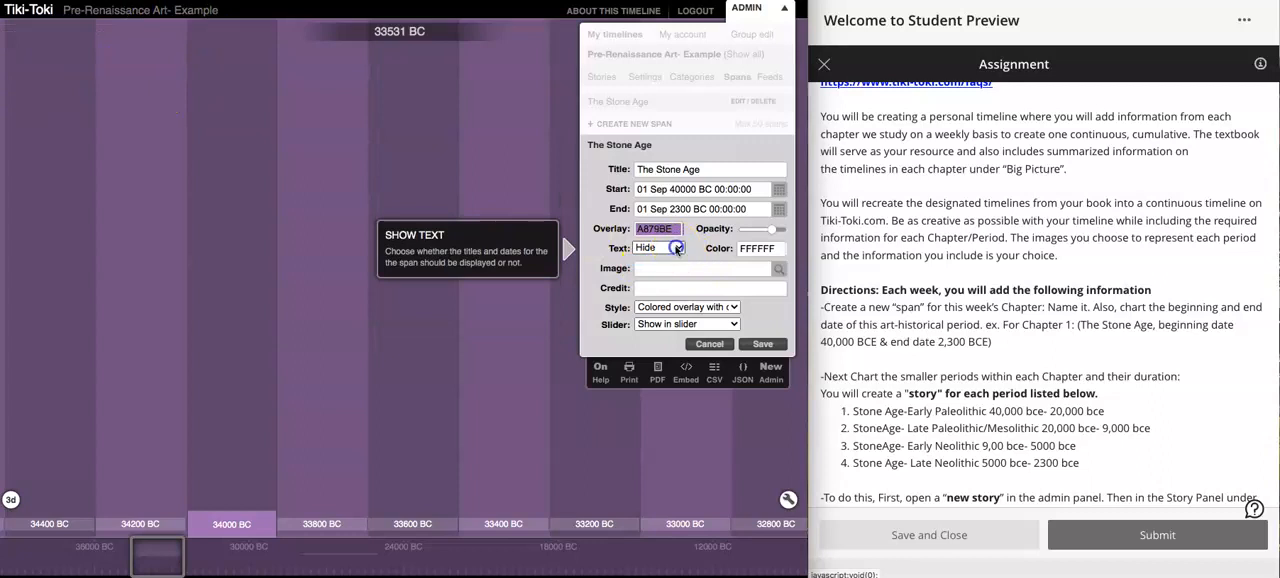
left_click(668, 232)
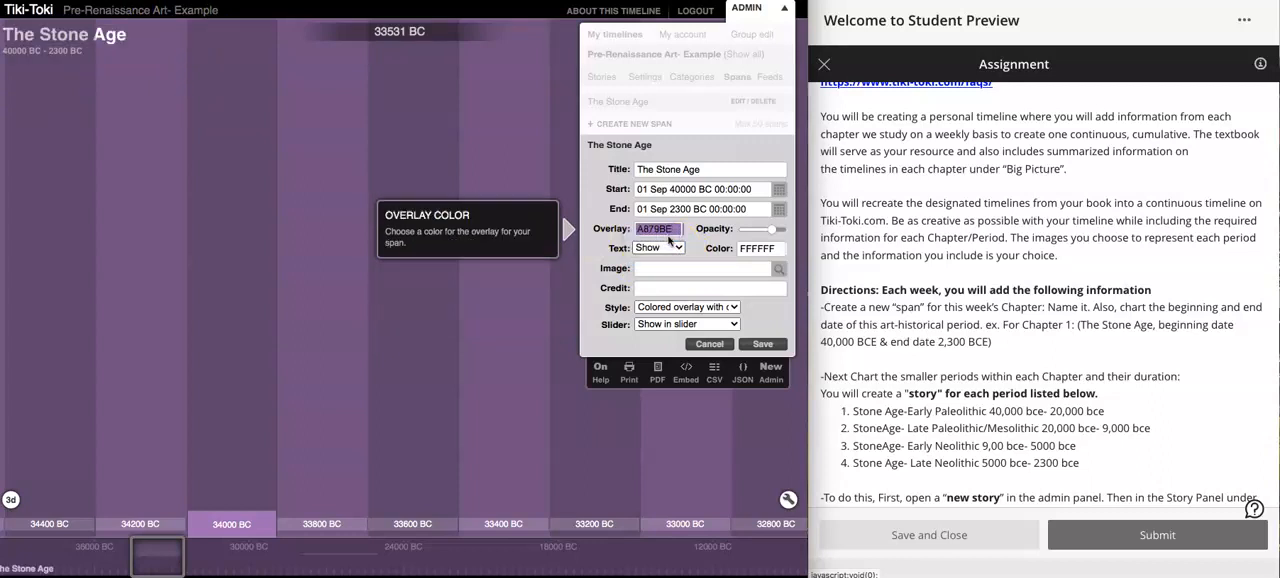
- Slightly increase the overlay opacity of The Stone Age span
mouse_move(771, 229)
left_mouse_down()
mouse_move(754, 230)
mouse_move(772, 233)
left_mouse_up()
left_click(694, 270)
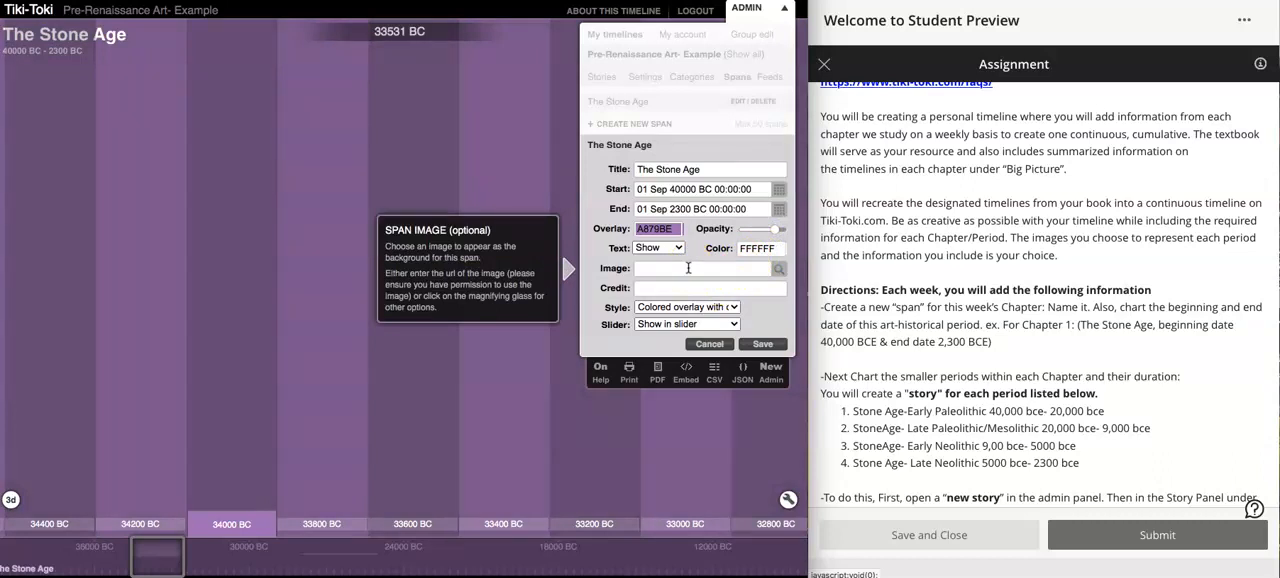
- Review the guidance on the span's optional background image and image credit
left_click(611, 277)
left_click(601, 307)
left_click(609, 272)
left_click(517, 261)
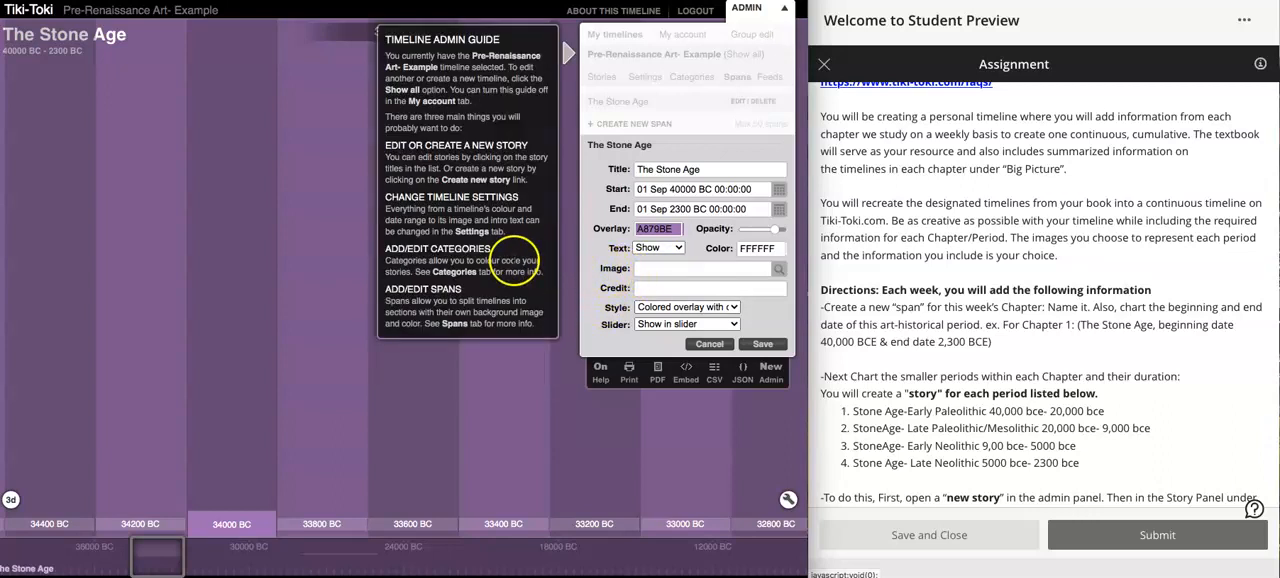
left_click(611, 272)
left_click(614, 288)
left_click(611, 275)
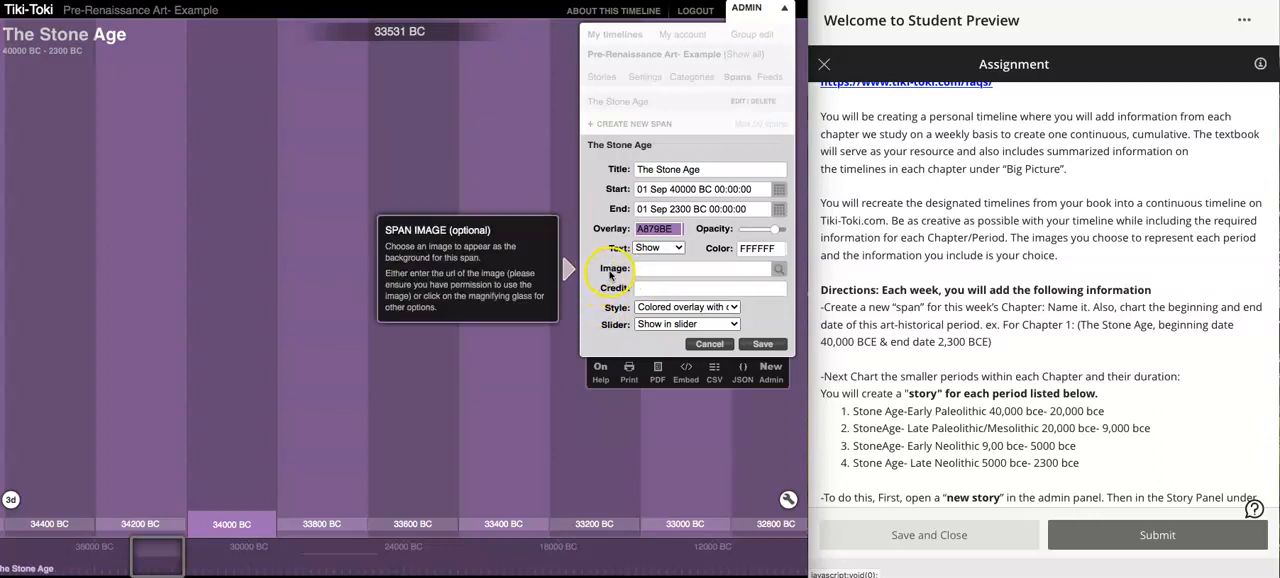
left_click(555, 272)
left_click(610, 288)
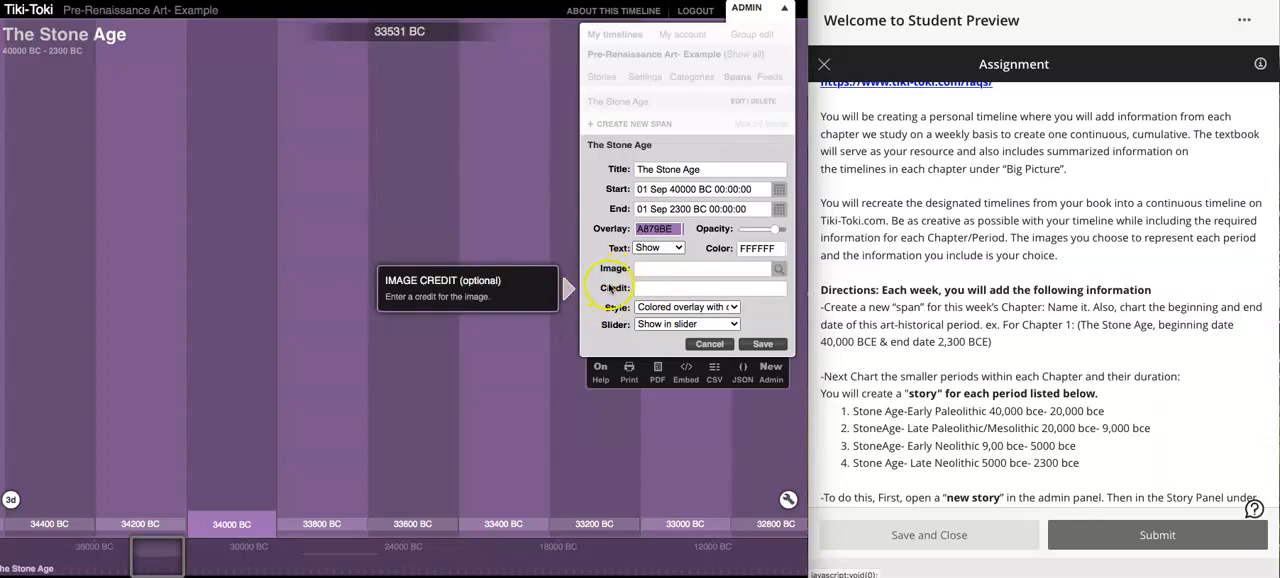
left_click(615, 270)
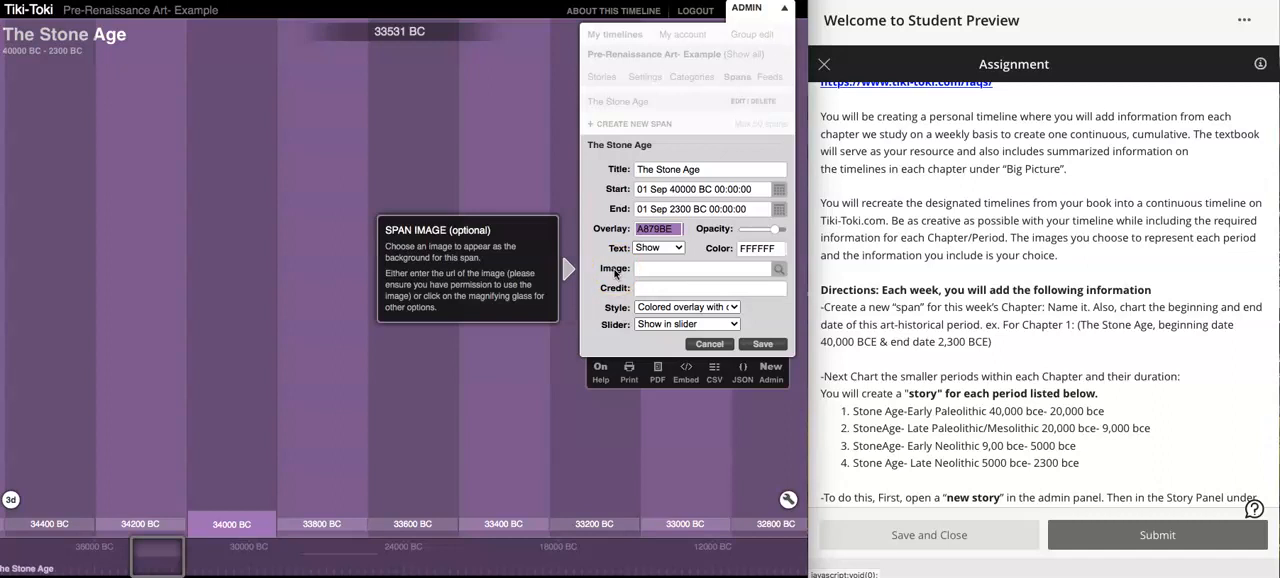
- Keep the span style as Colored overlay with optional image, shown in the slider, and save The Stone Age span
left_click(638, 312)
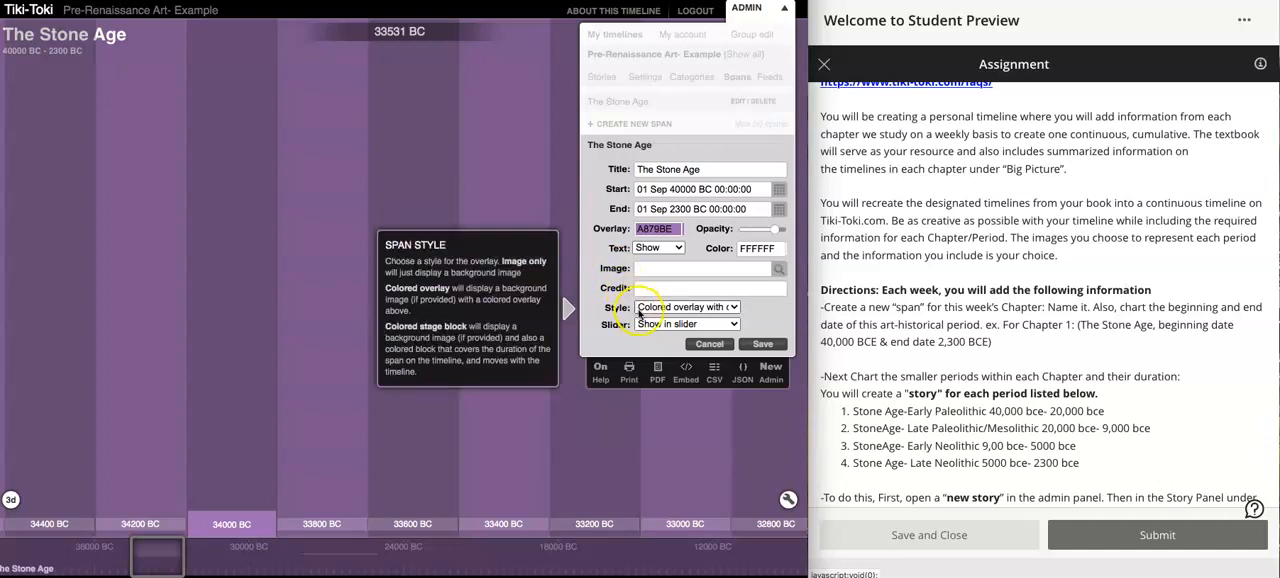
left_click(645, 314)
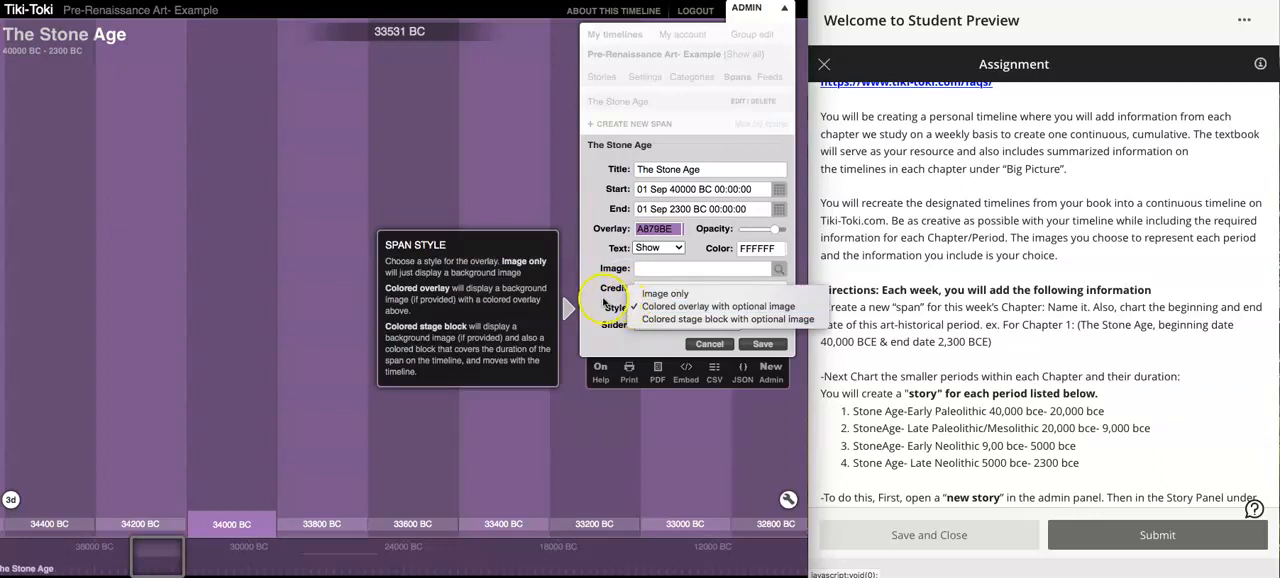
left_click(643, 311)
left_click(653, 327)
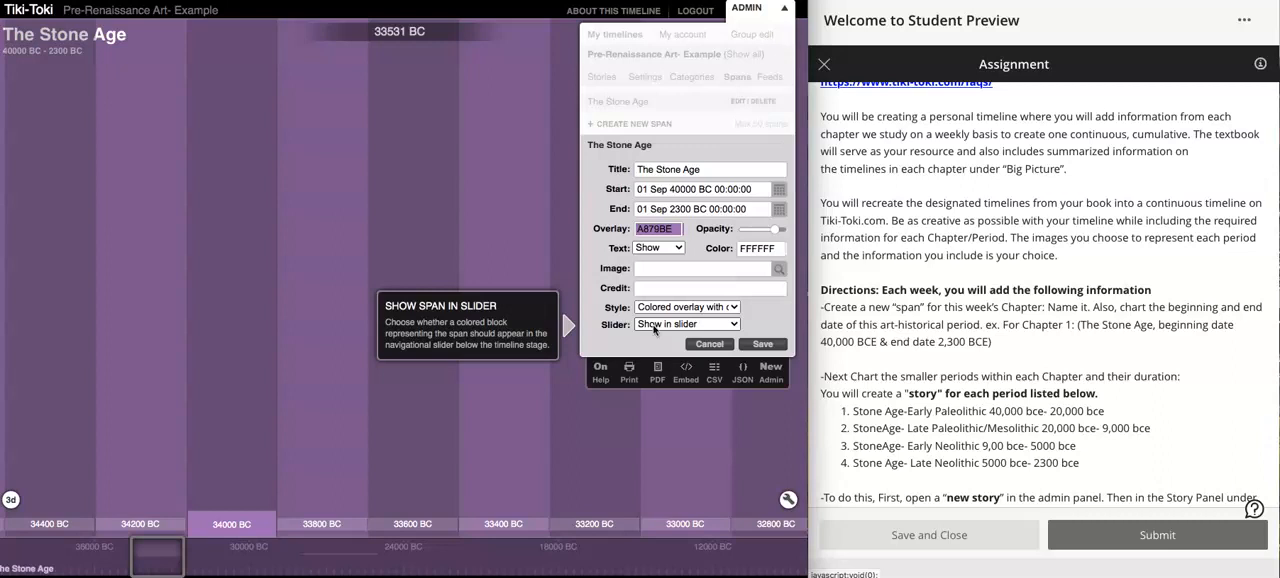
left_click(758, 344)
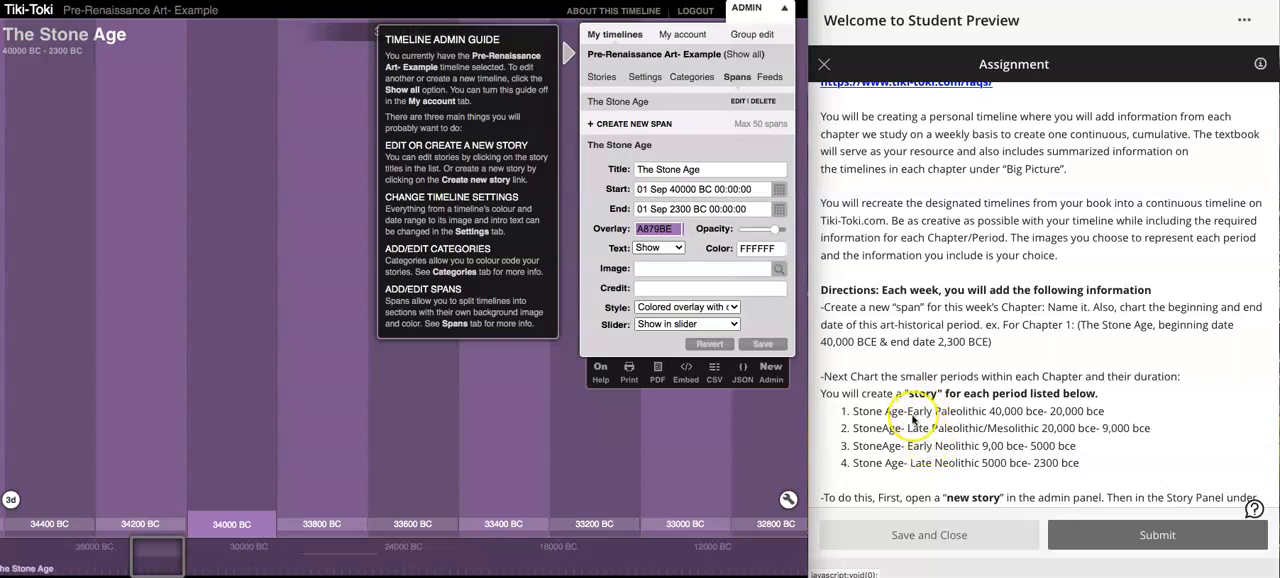
- Create a new story and title it "Stone Age-Early Paleolithic", copied from the period list in the assignment directions
scroll(913, 418, "down", 3)
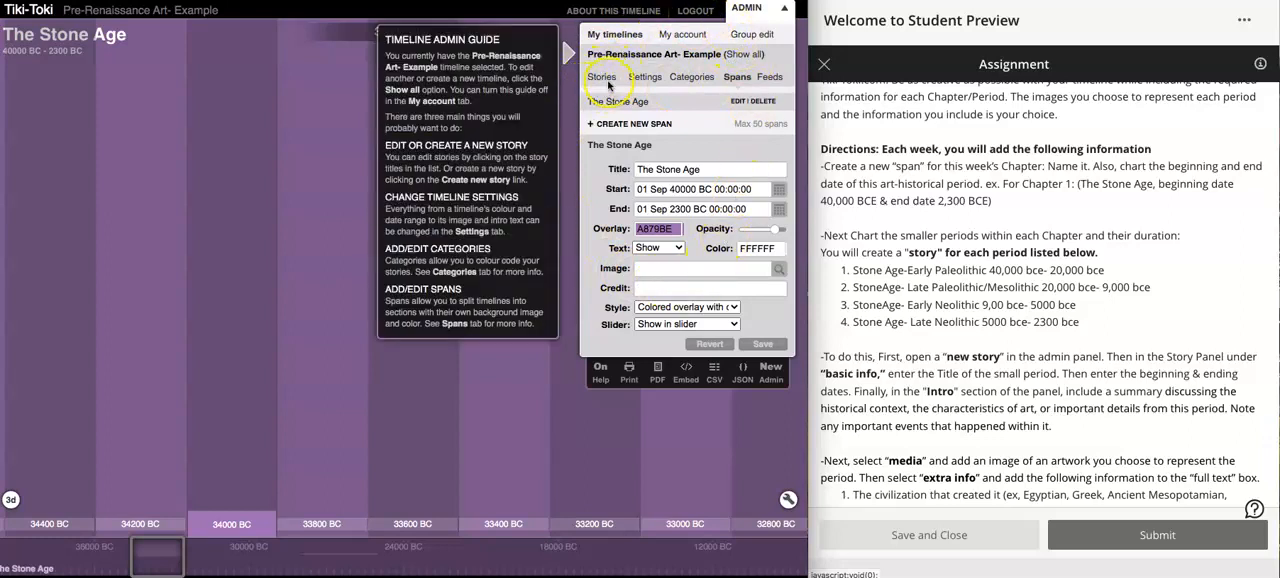
left_click(603, 80)
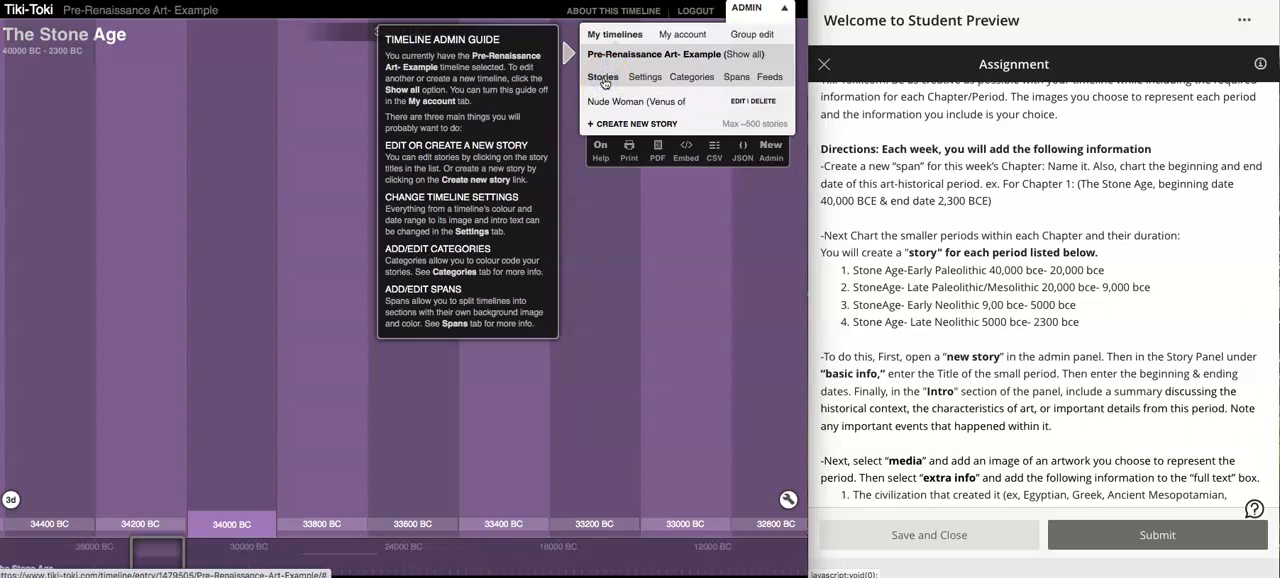
left_click(606, 126)
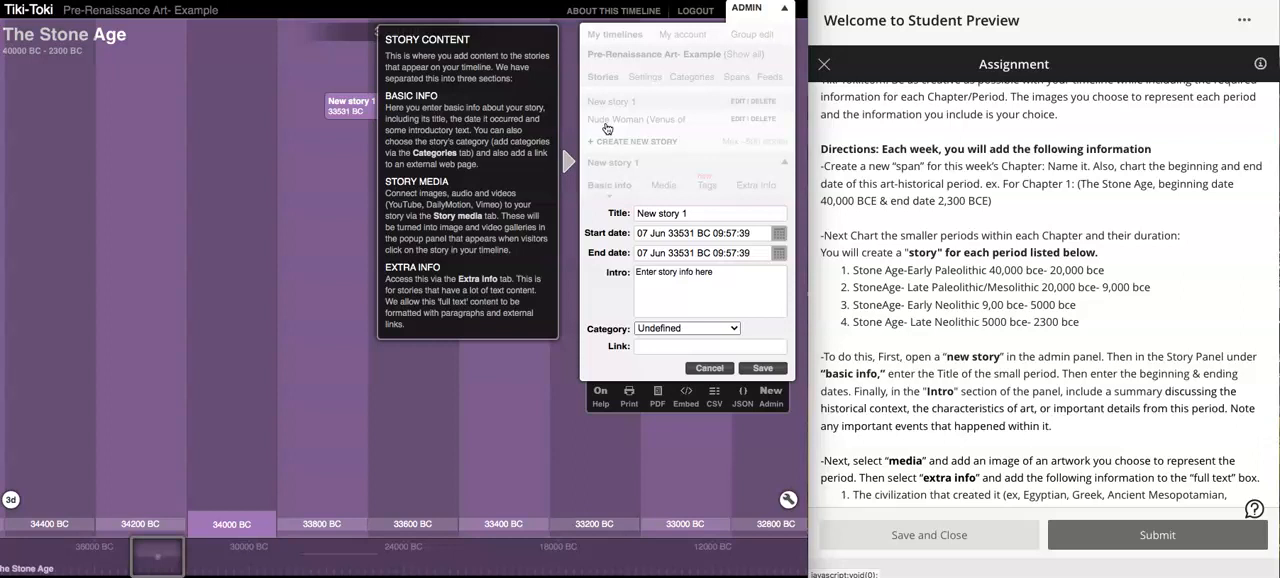
left_click(656, 214)
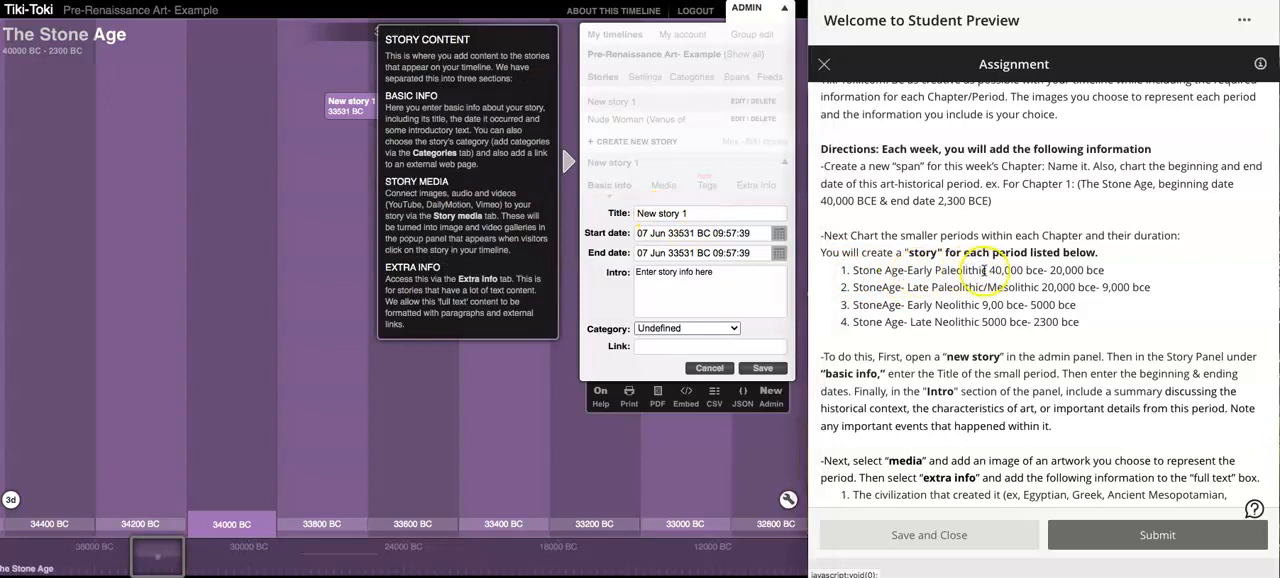
left_click_drag(986, 270, 852, 272)
key("ctrl+c")
triple_click(676, 214)
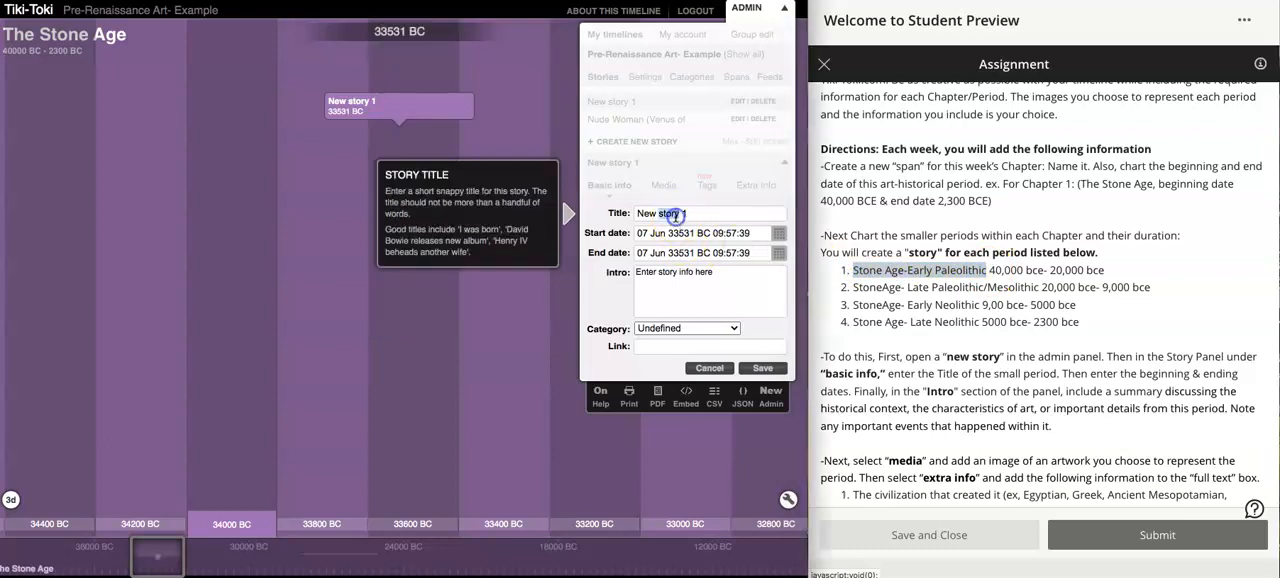
key("ctrl+v")
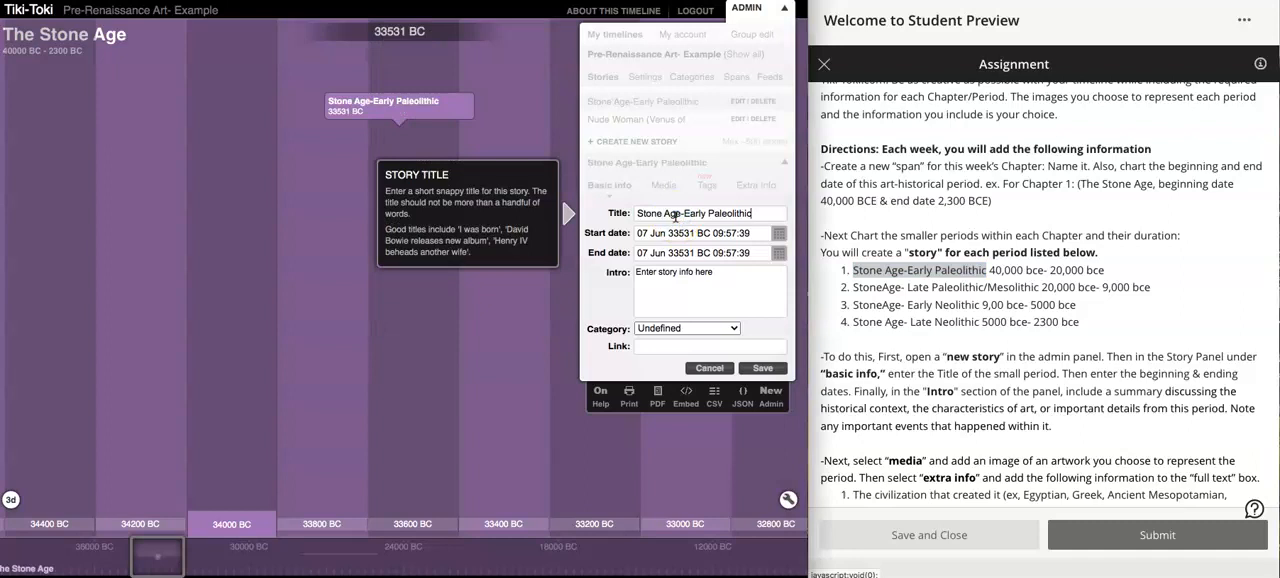
- Try to enter the Early Paleolithic story's start date as "40,000 bc" with a comma
left_click(681, 233)
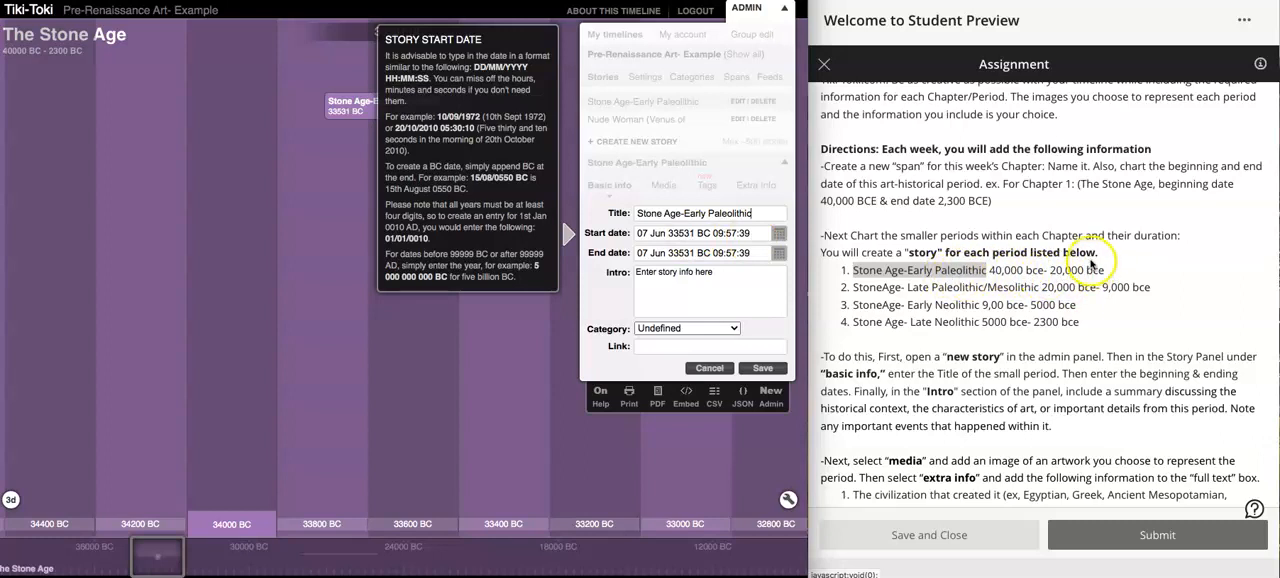
left_click(673, 232)
triple_click(673, 232)
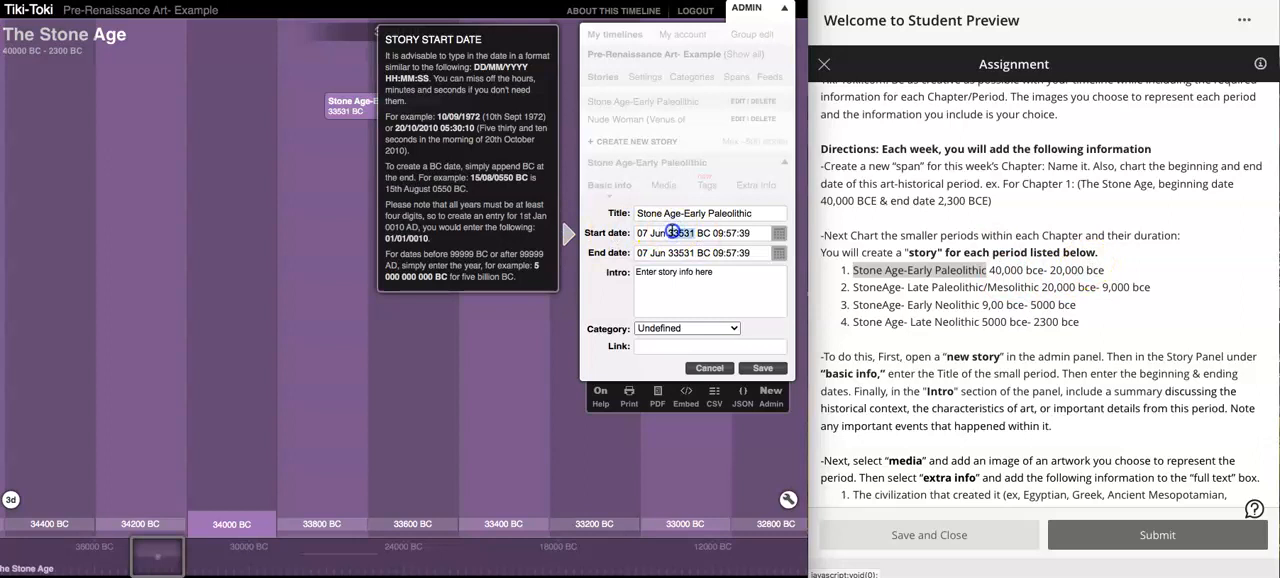
type("40,000 bc")
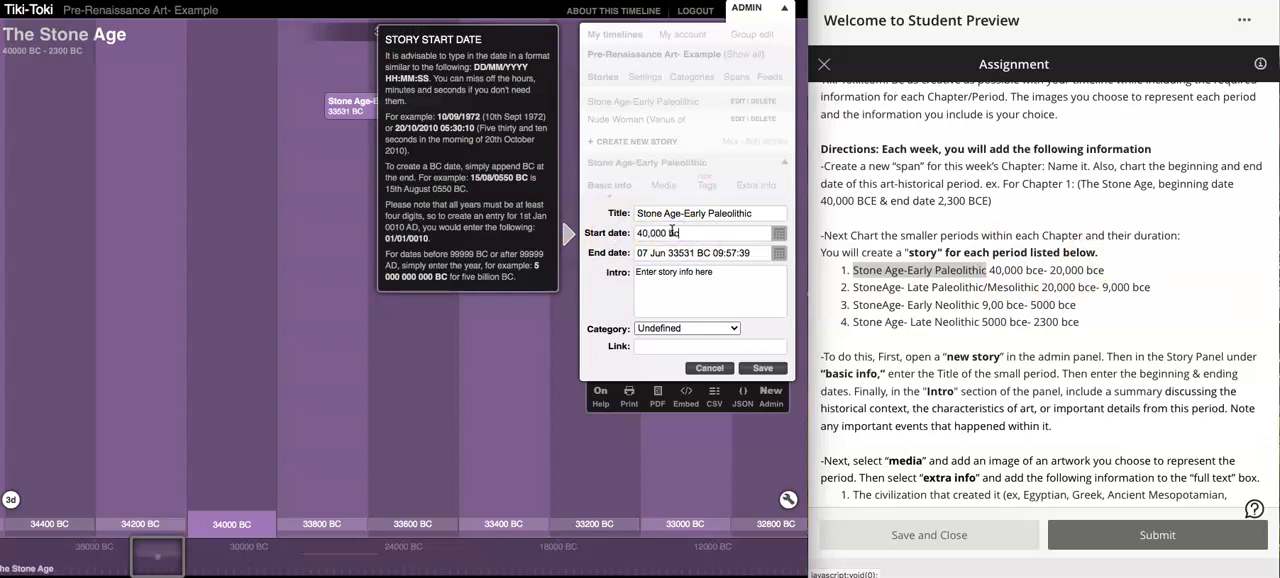
key("Tab")
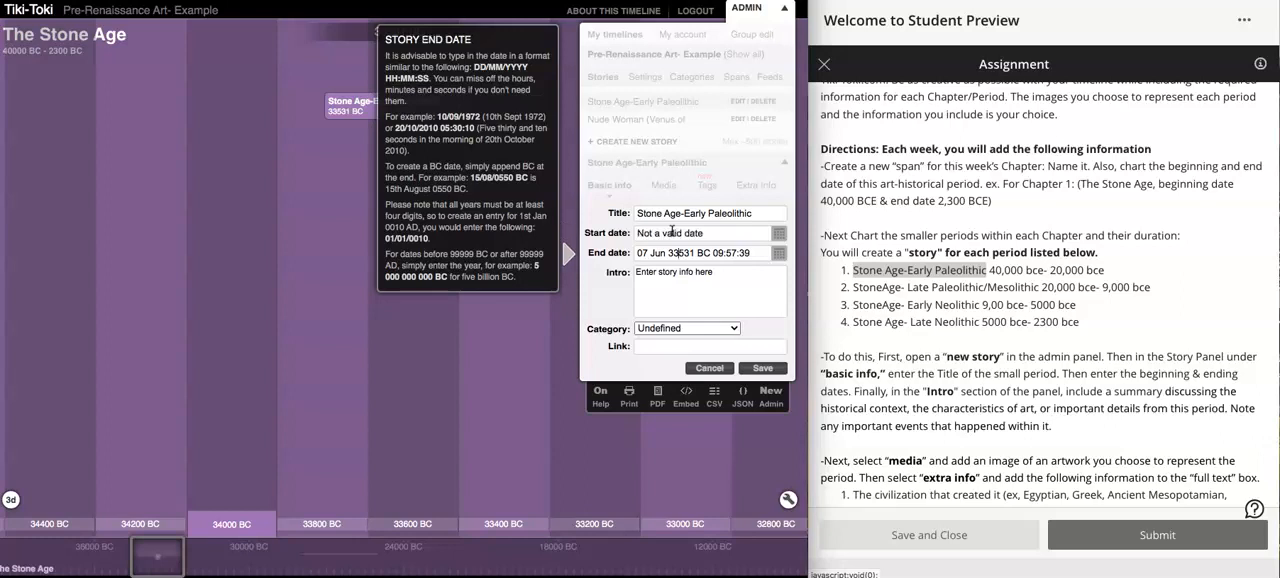
- Set the start date of the Stone Age-Early Paleolithic story to 40000 BC, without a comma
left_click(672, 232)
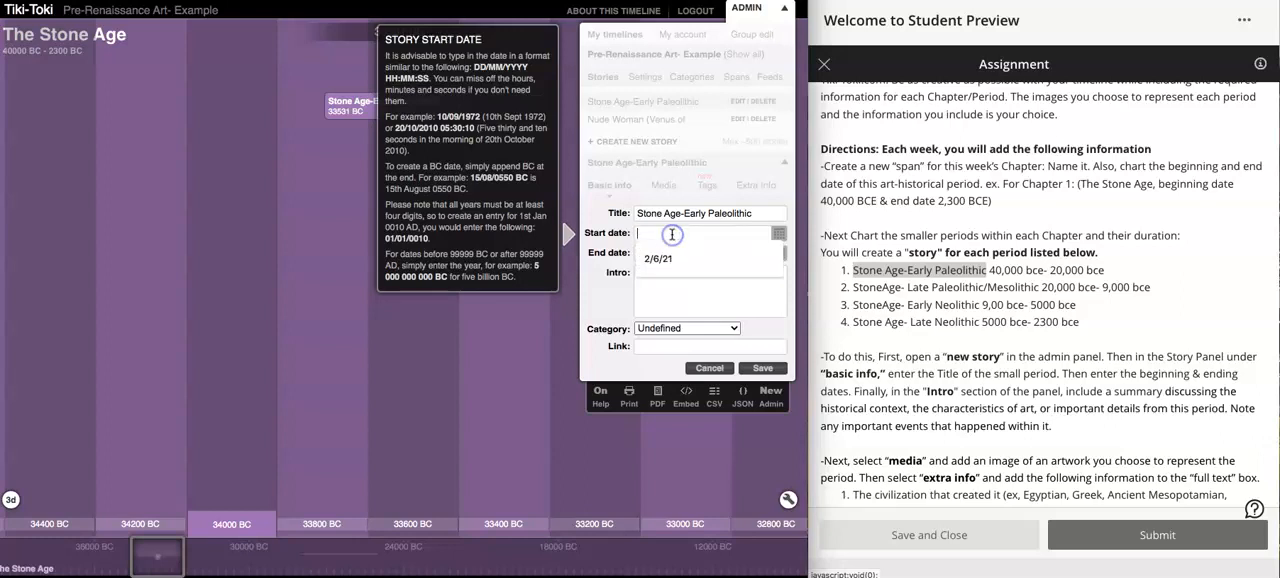
type("40000 b")
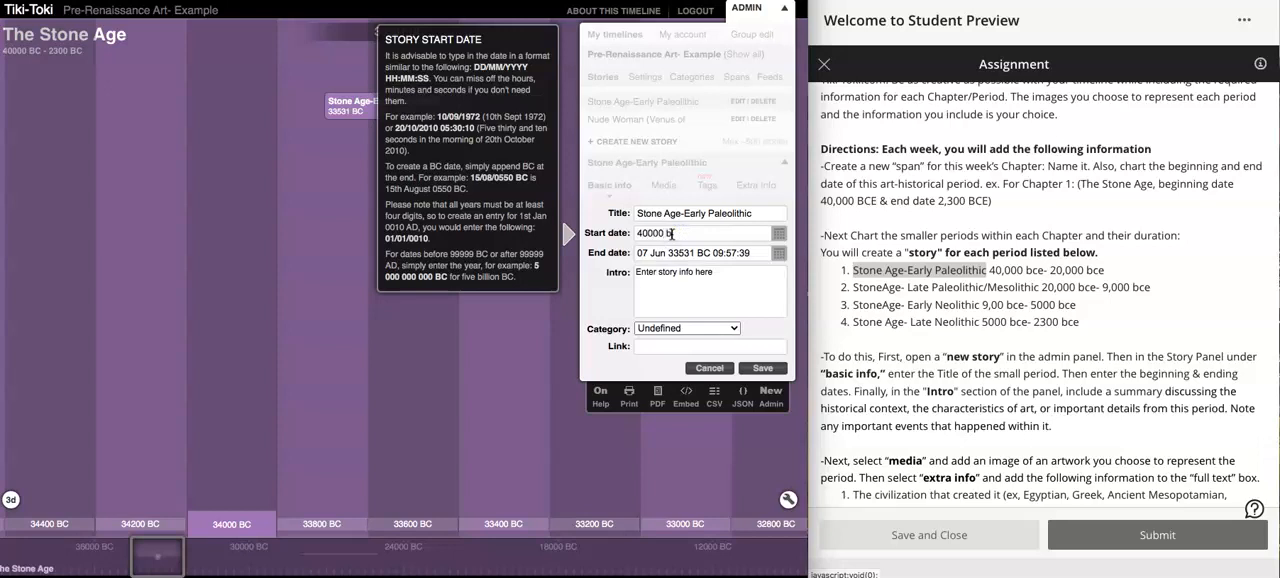
- Set the end date of the Stone Age-Early Paleolithic story to 20000 BC
left_click(660, 254)
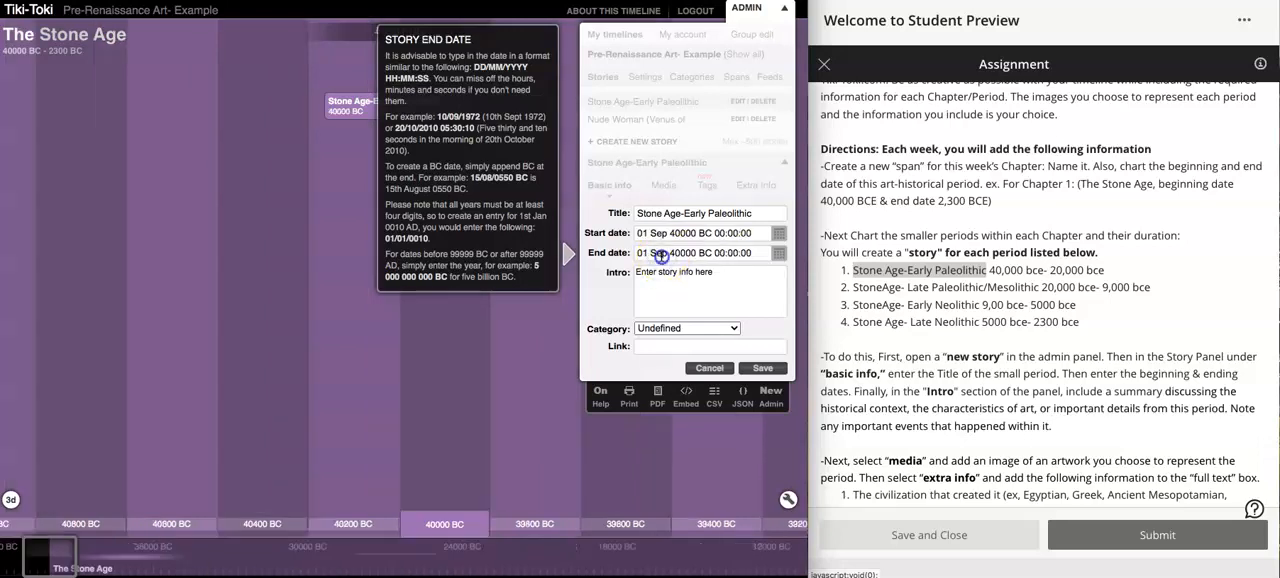
triple_click(660, 254)
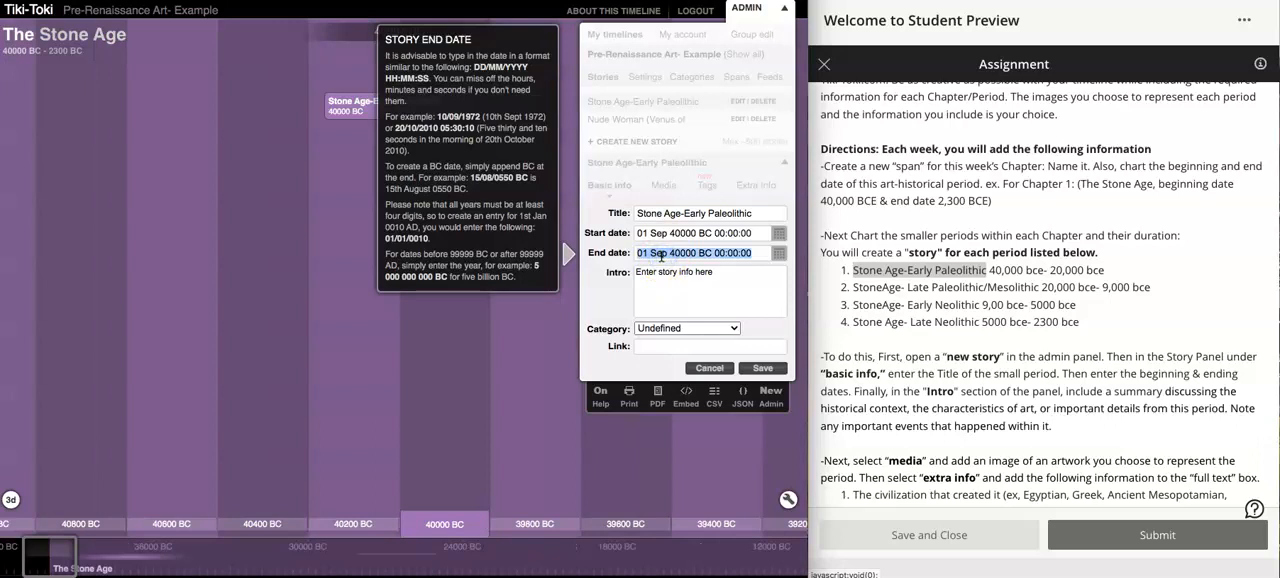
type("20000 bc")
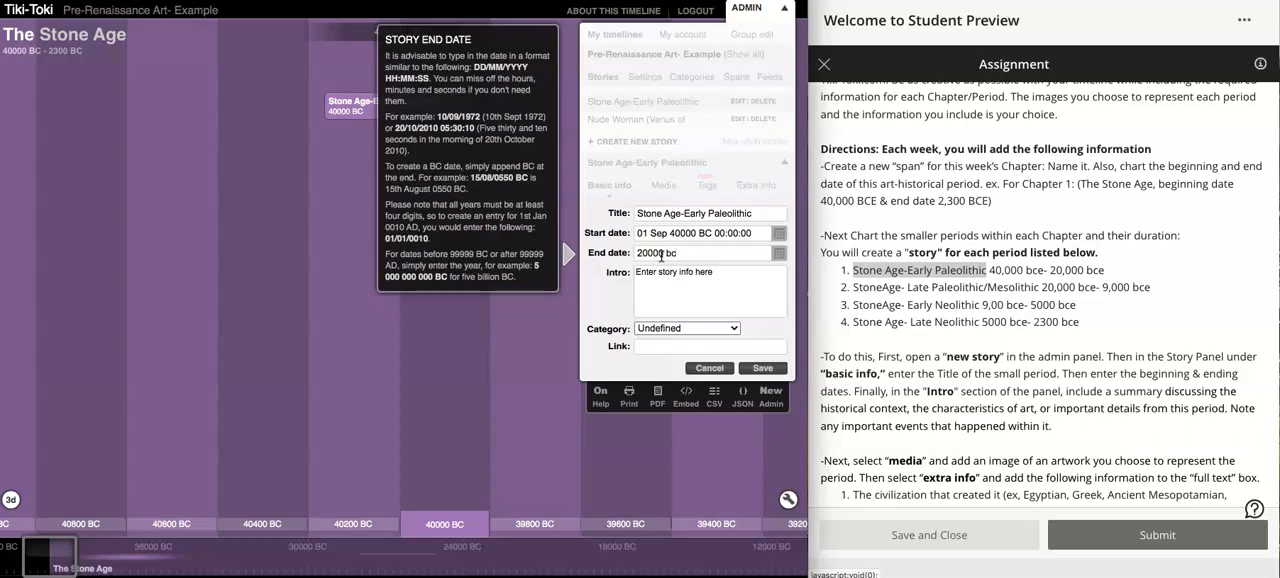
key("Return")
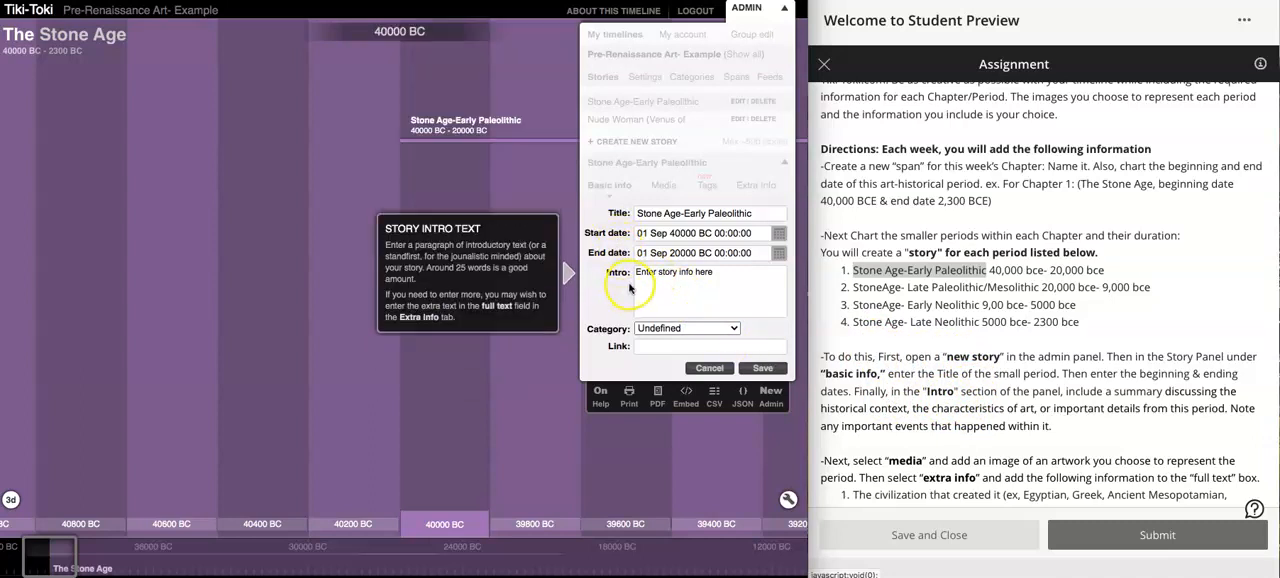
- Replace the story's placeholder intro with the assignment text from "include a summary" to "happened within it.", without the leading space
left_click(1066, 391)
left_click_drag(1066, 391, 1077, 420)
key("ctrl+c")
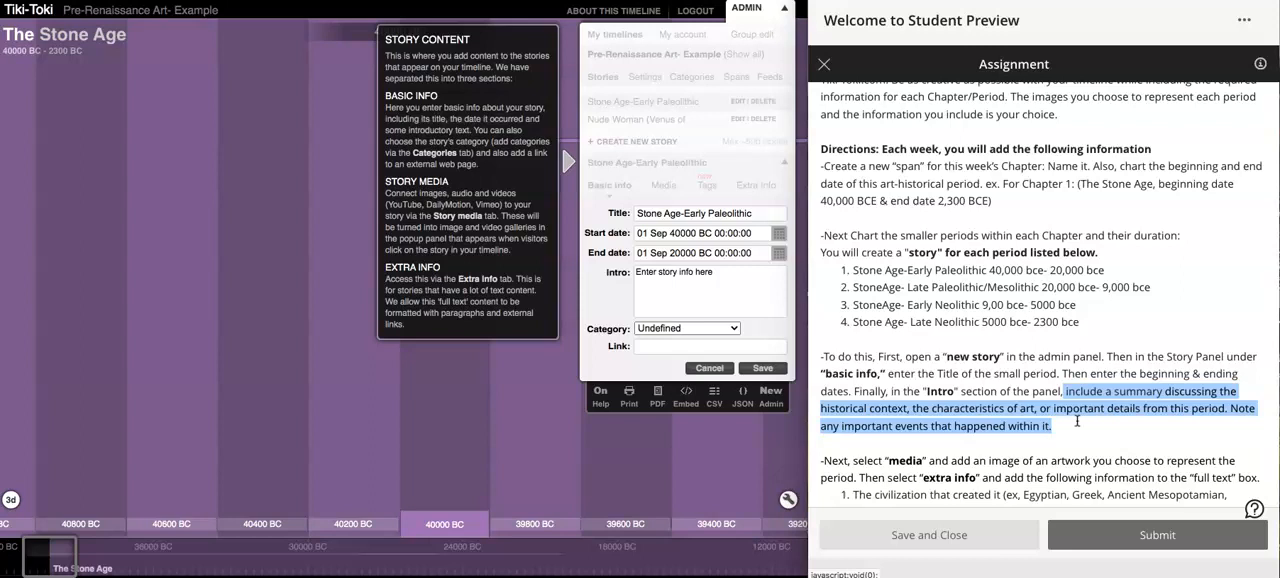
left_click(739, 296)
key("ctrl+v")
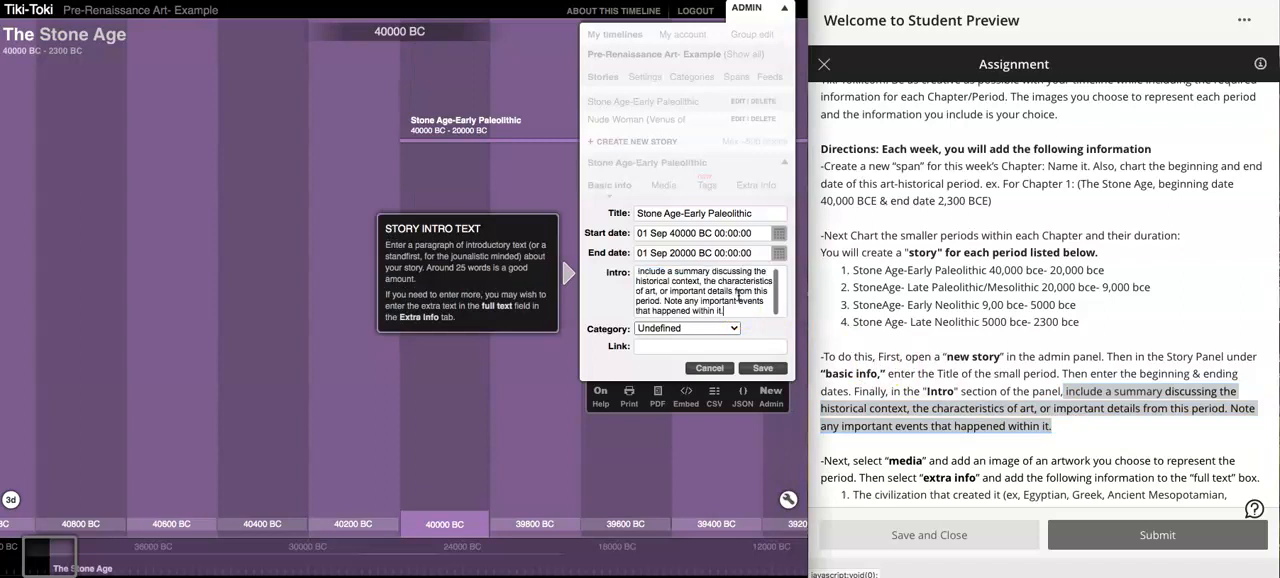
left_click(637, 271)
key("BackSpace")
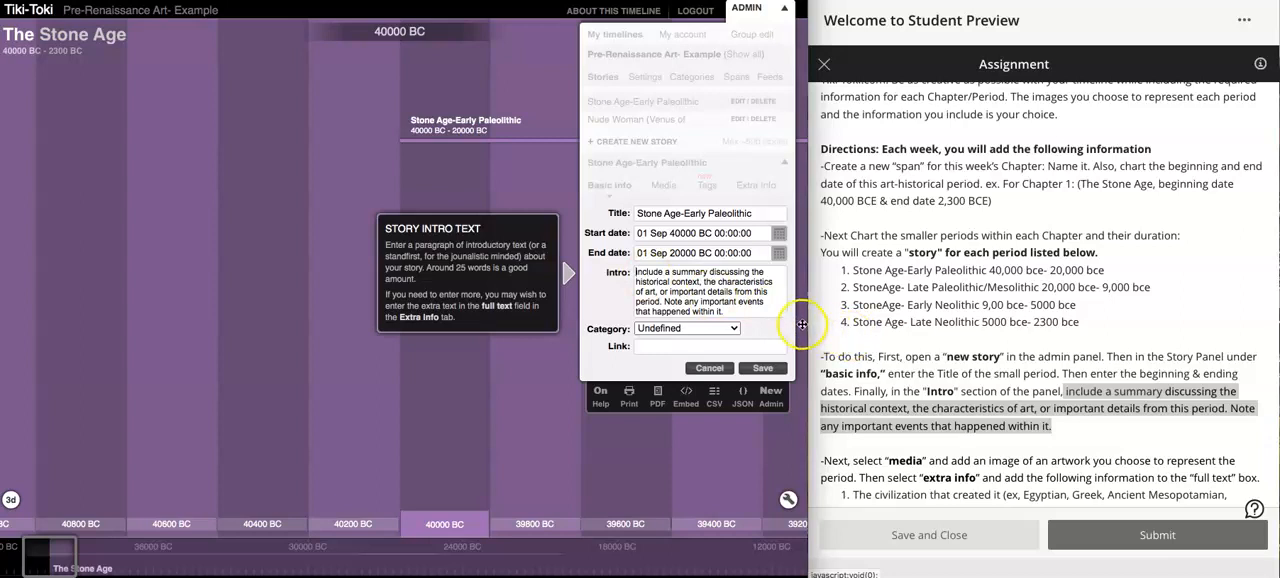
- Save the Stone Age-Early Paleolithic story's basic info and add a new media item to the story
left_click(762, 368)
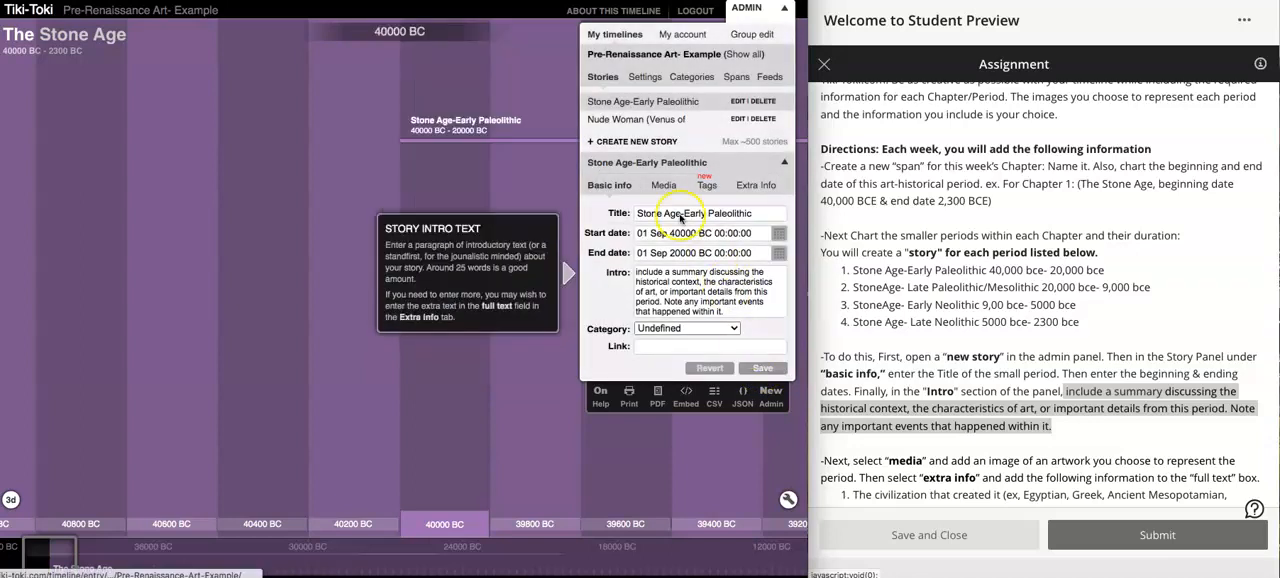
left_click(597, 163)
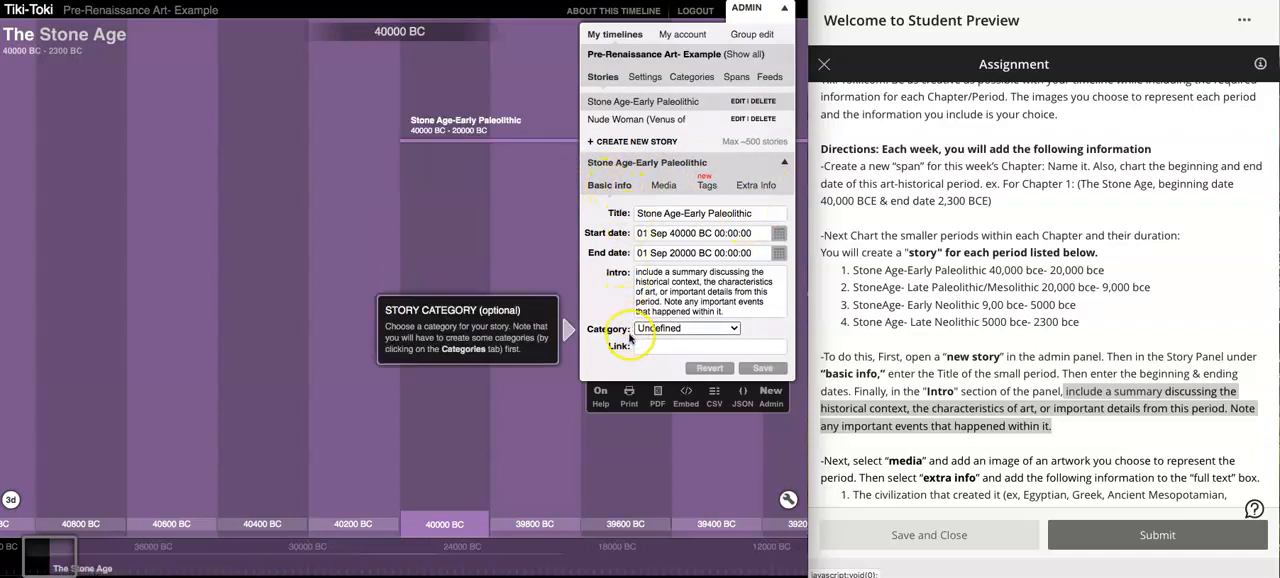
left_click(663, 187)
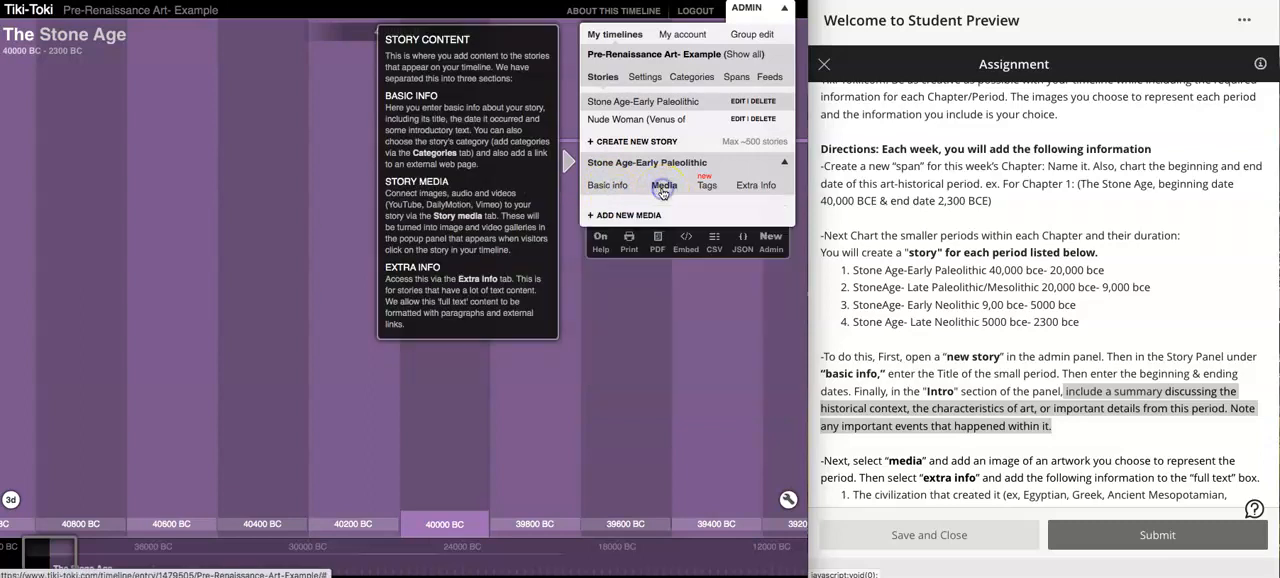
left_click(647, 216)
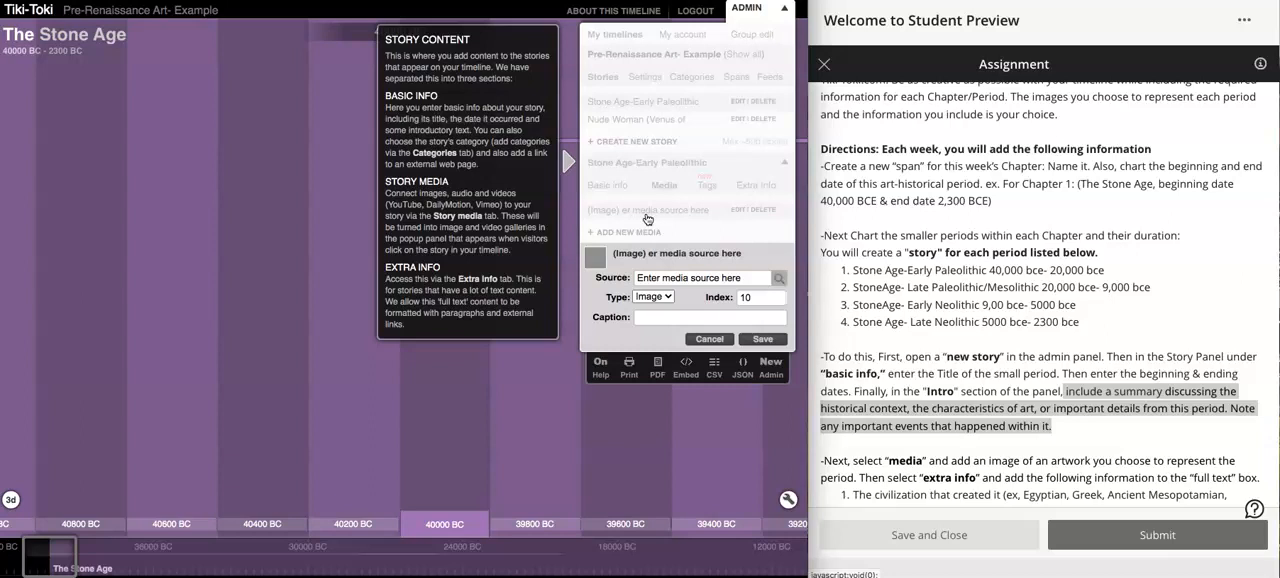
left_click(668, 277)
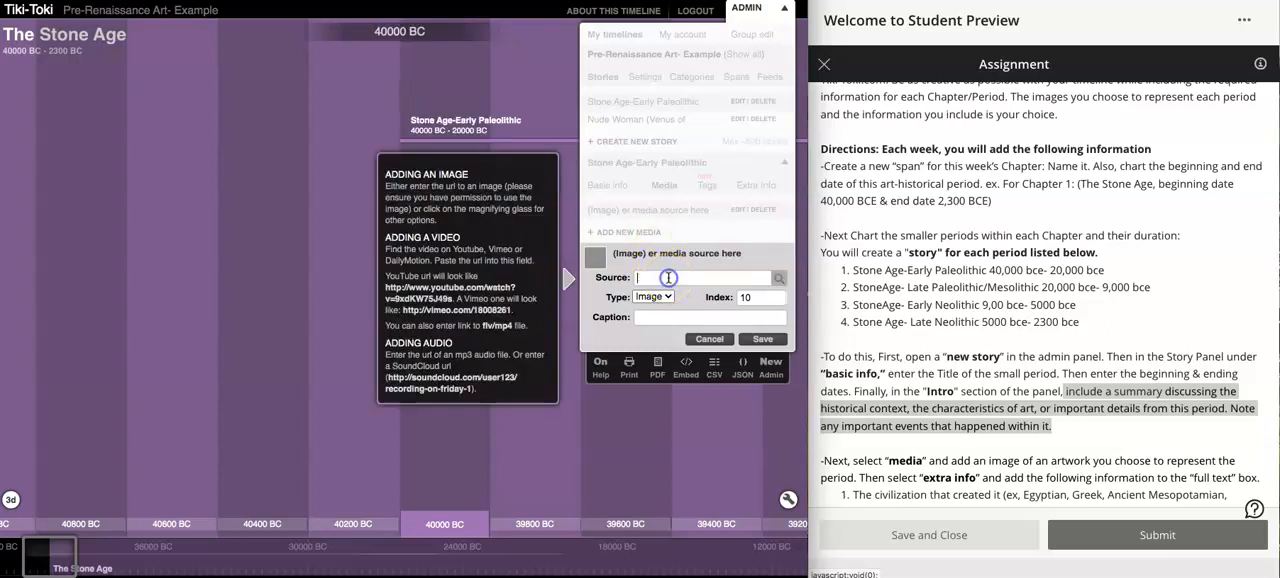
- Choose to upload an image from the computer as the media source and open the file chooser
left_click(779, 279)
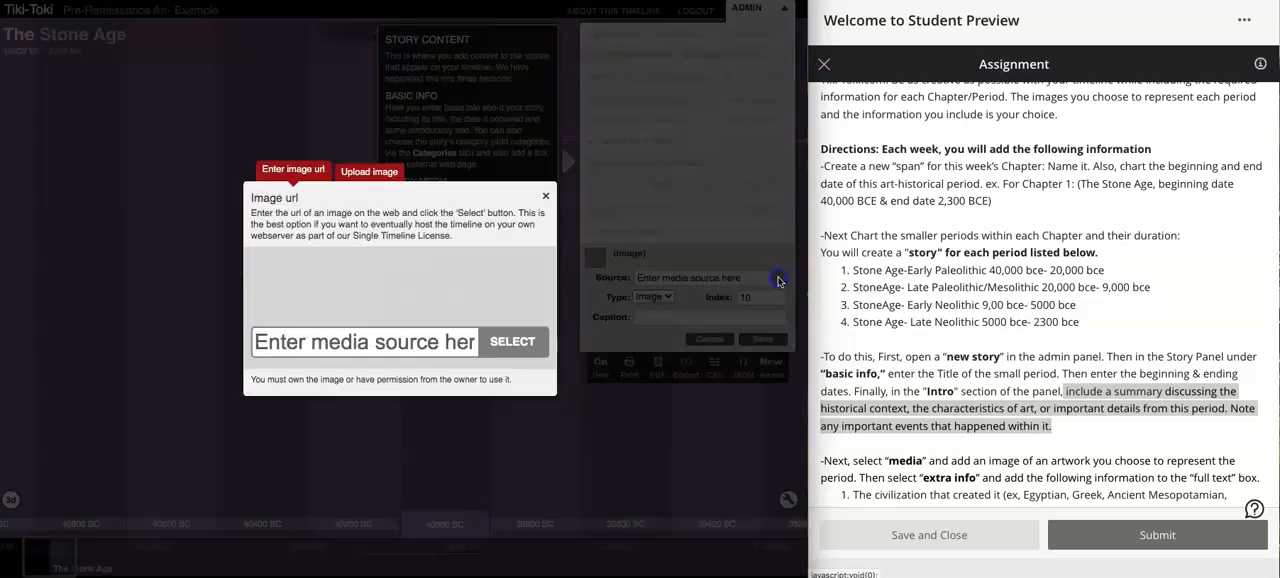
left_click(507, 345)
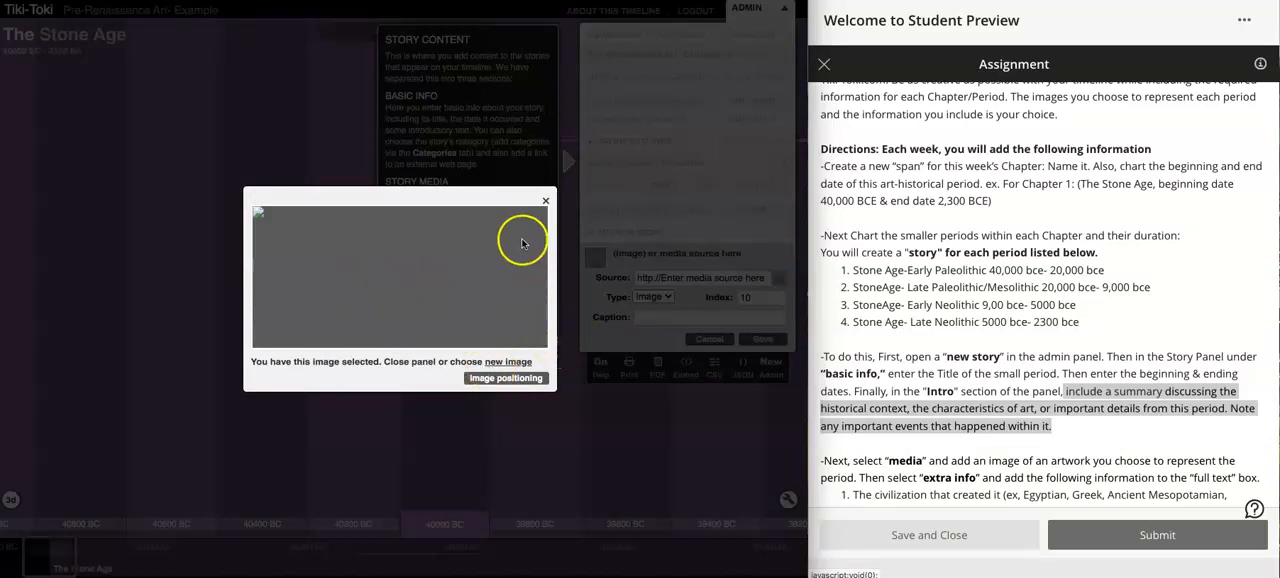
left_click(509, 361)
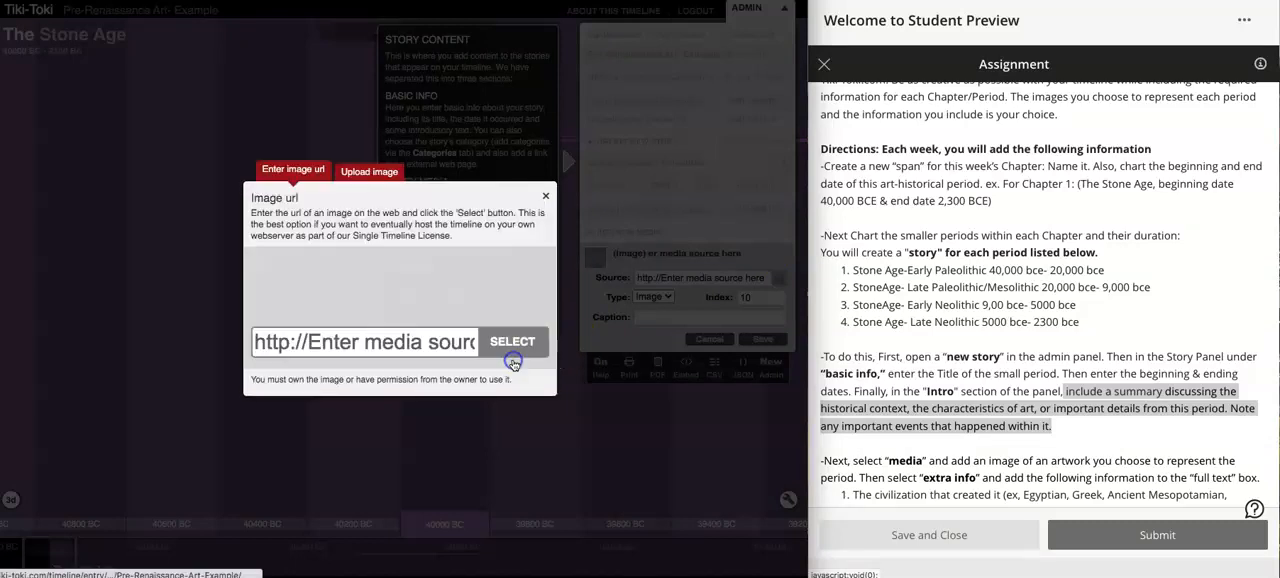
left_click(367, 171)
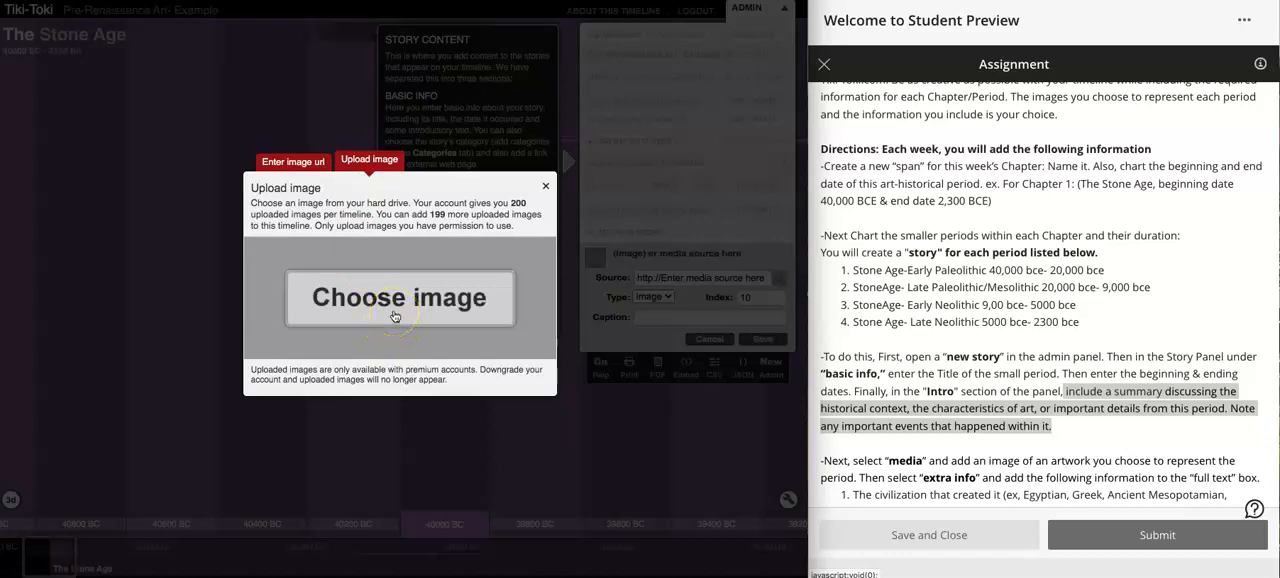
left_click(395, 316)
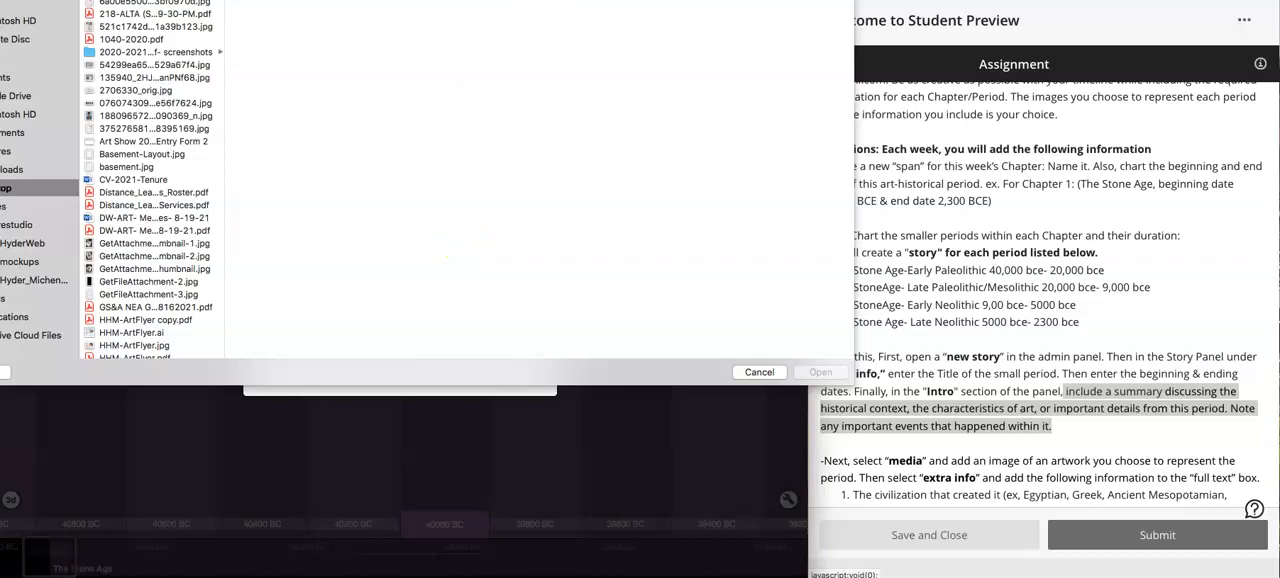
- Search the computer's files for "venus of willendorf"
type("venus")
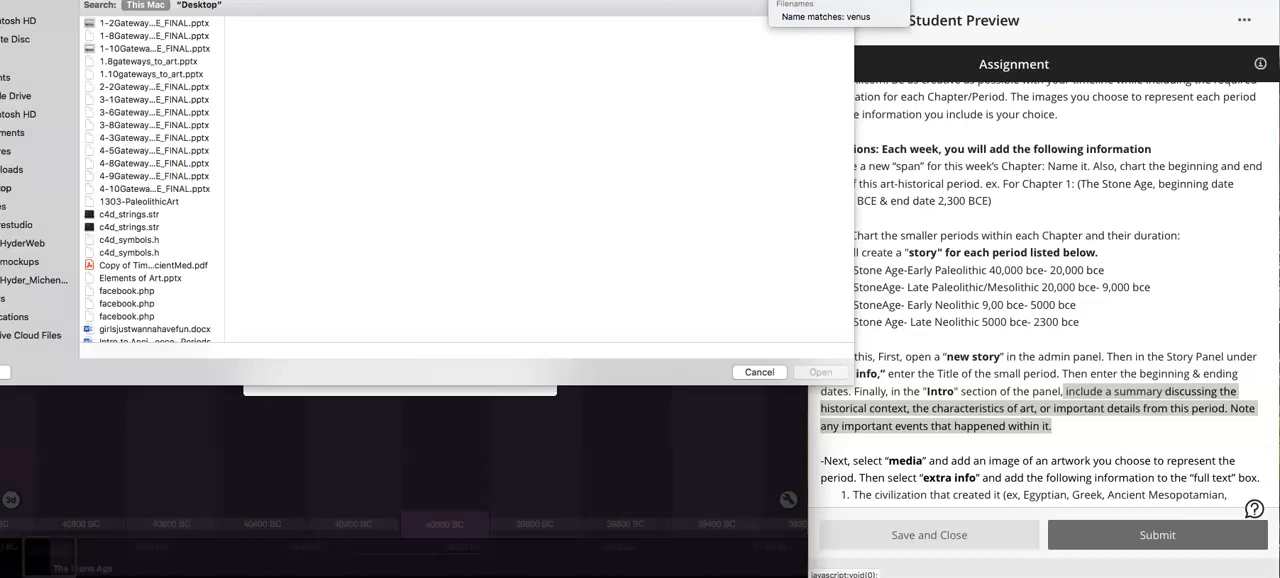
type(" of wi")
type("llendorf")
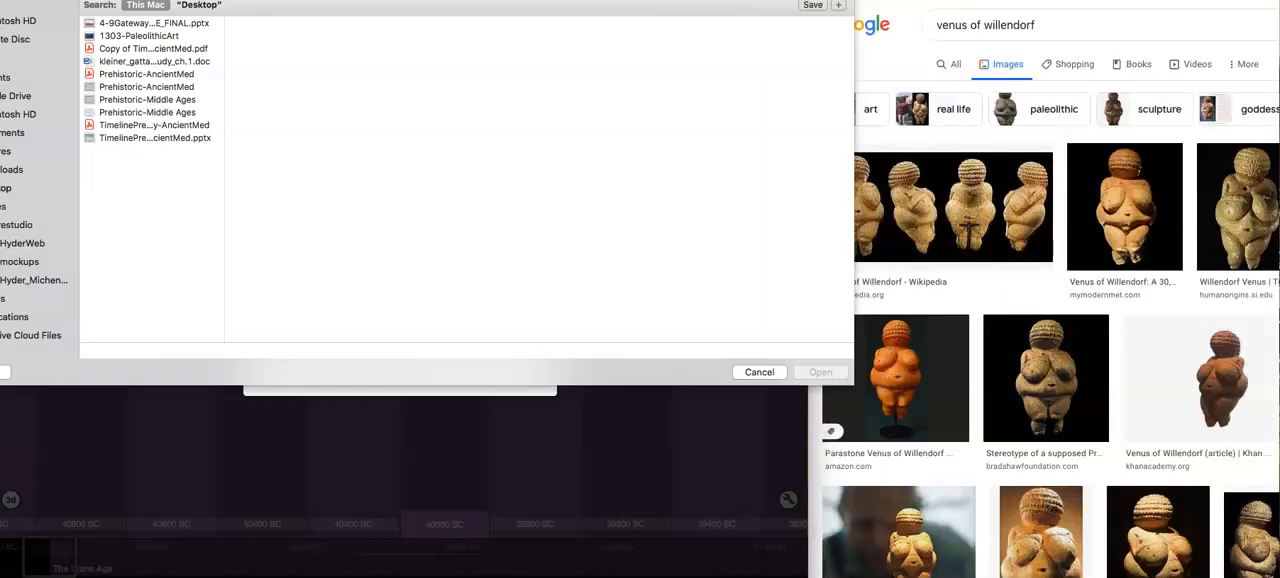
- Upload the desktop image Screen Shot 2021-09-07 at 11.50.25 AM as the story's media image
left_click(12, 170)
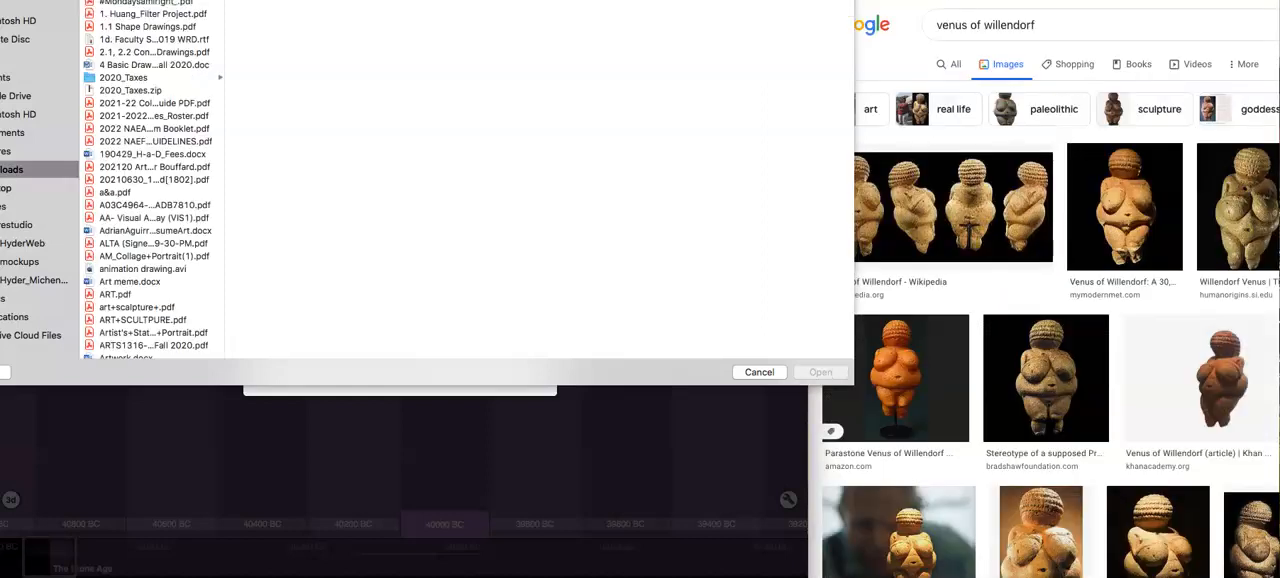
left_click(10, 188)
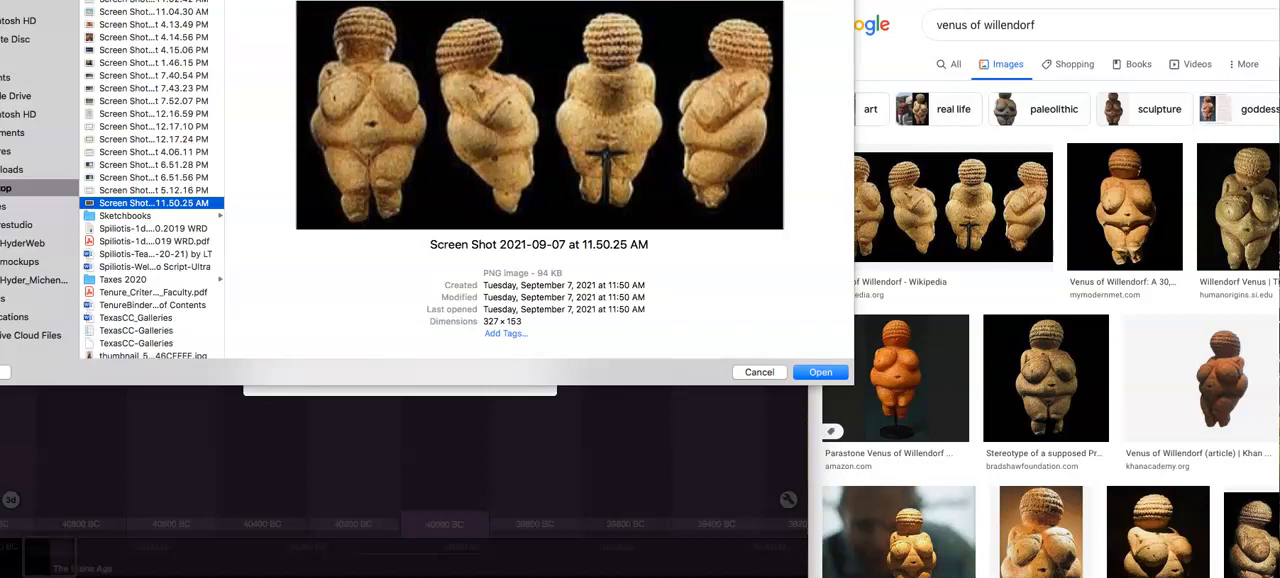
left_click(817, 373)
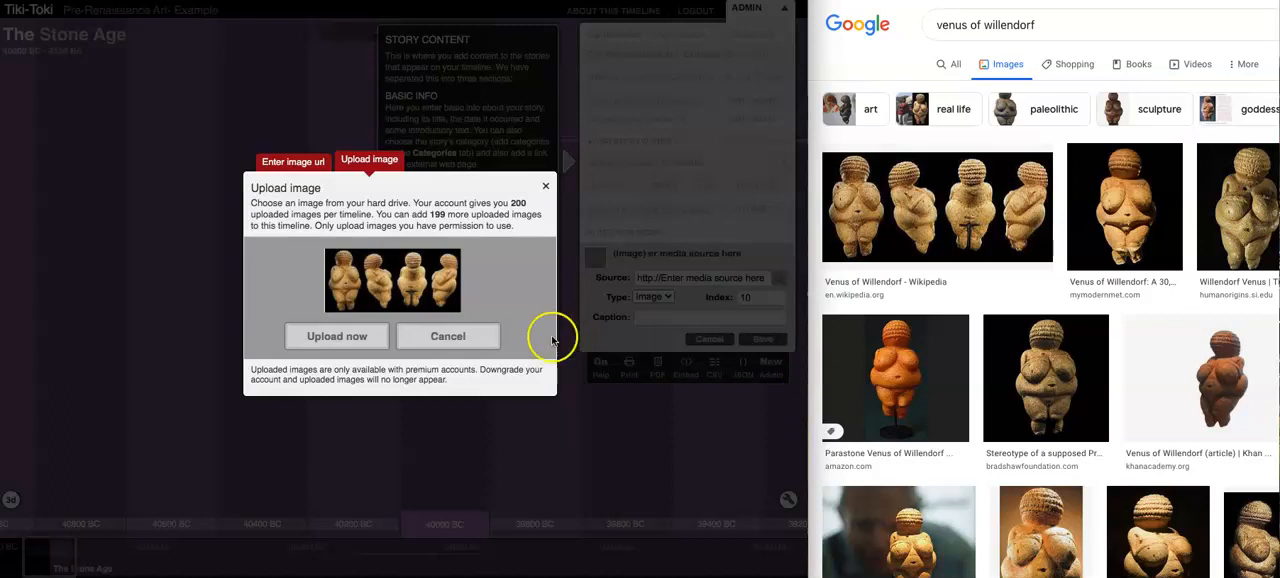
left_click(374, 337)
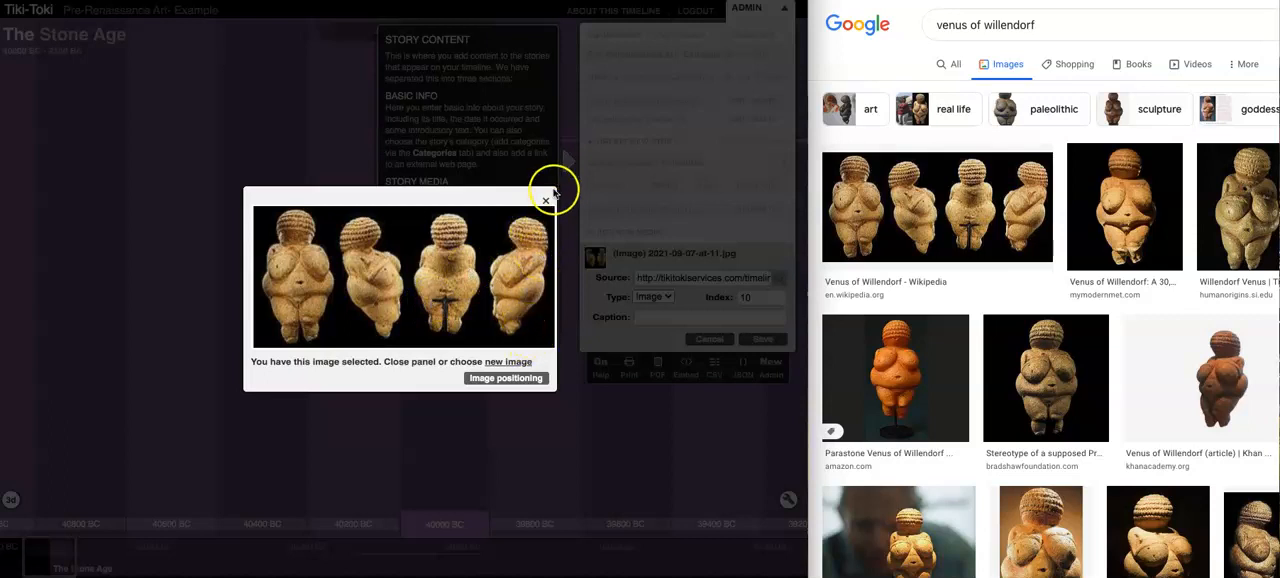
left_click(545, 201)
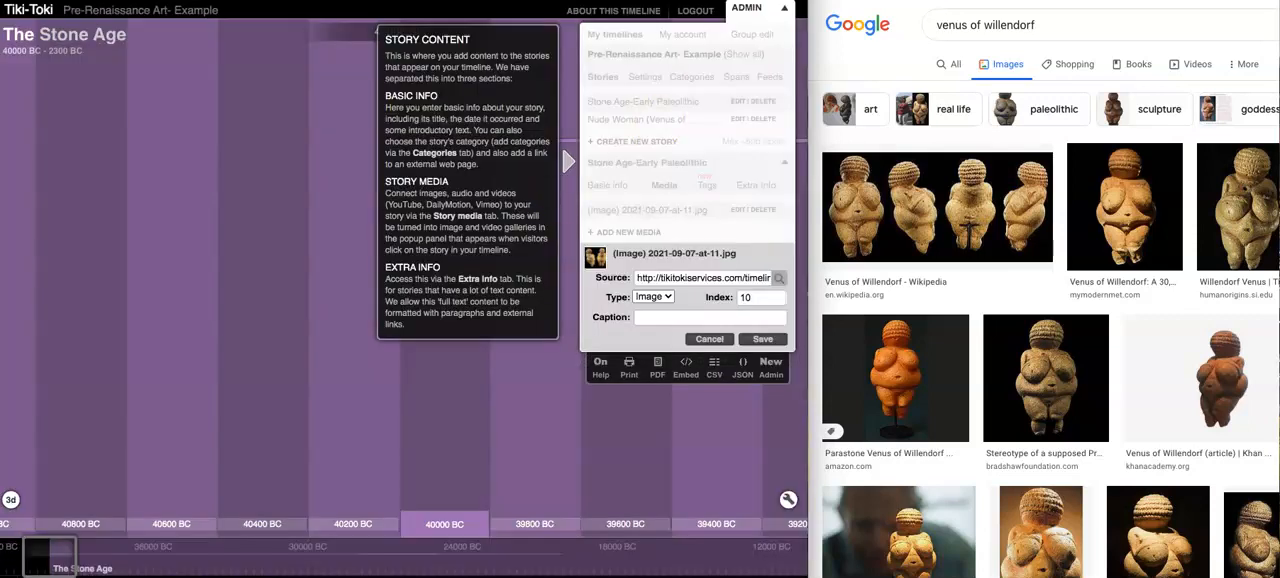
- Caption the uploaded image "Venus of Willendorf" and save the media item
left_click(900, 1)
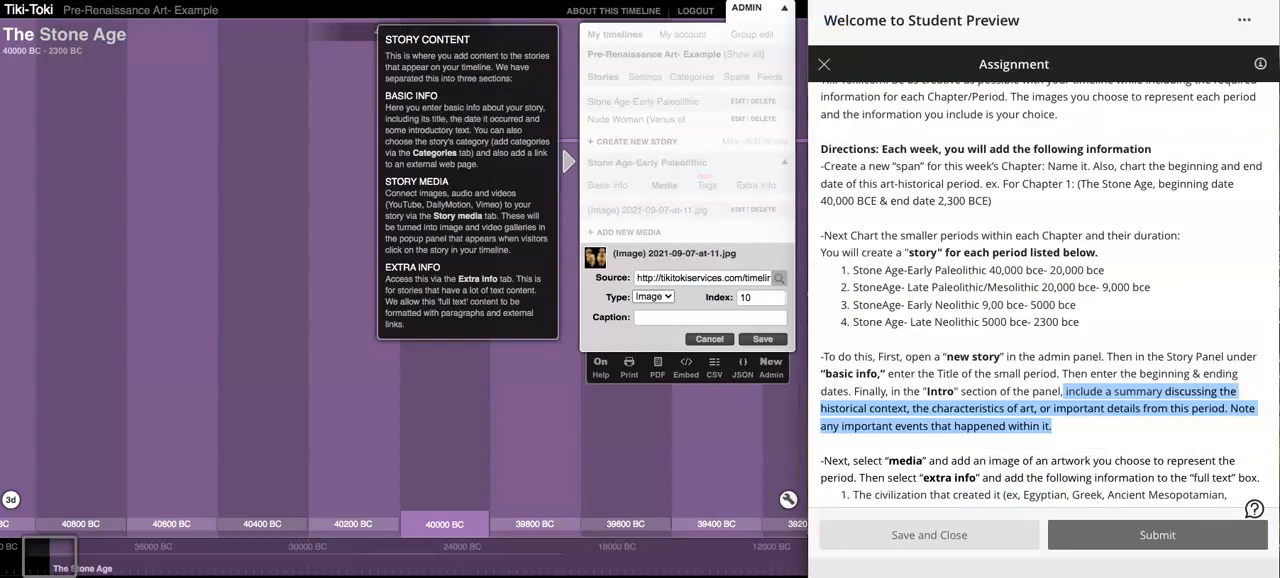
left_click(729, 319)
type("Venus")
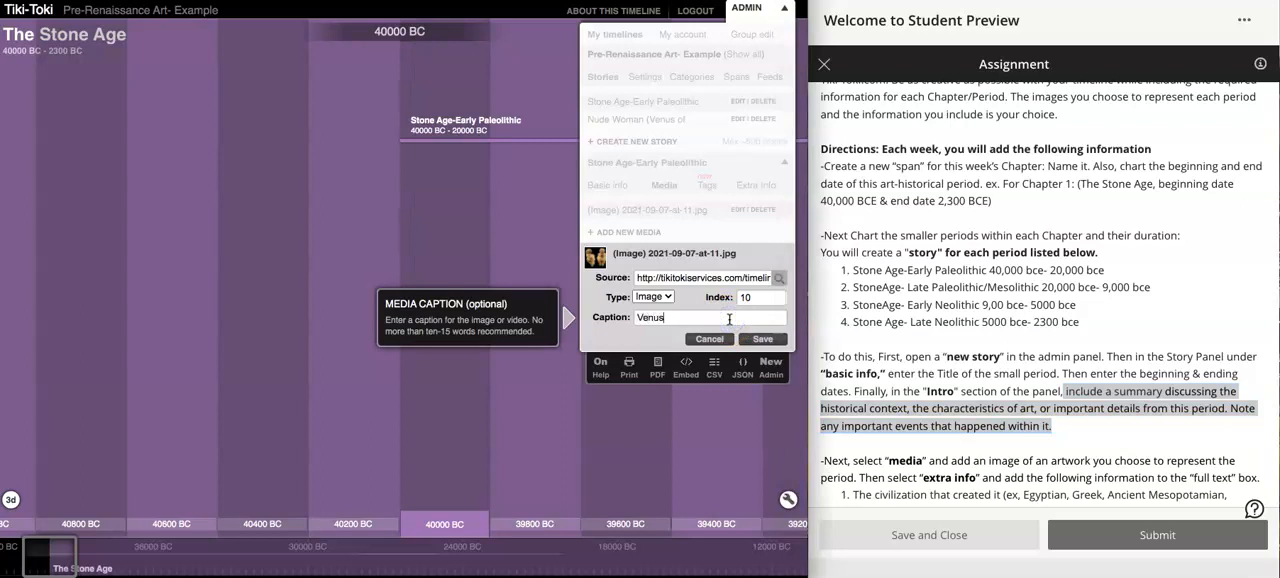
type(" of Willendorf")
left_click(730, 318)
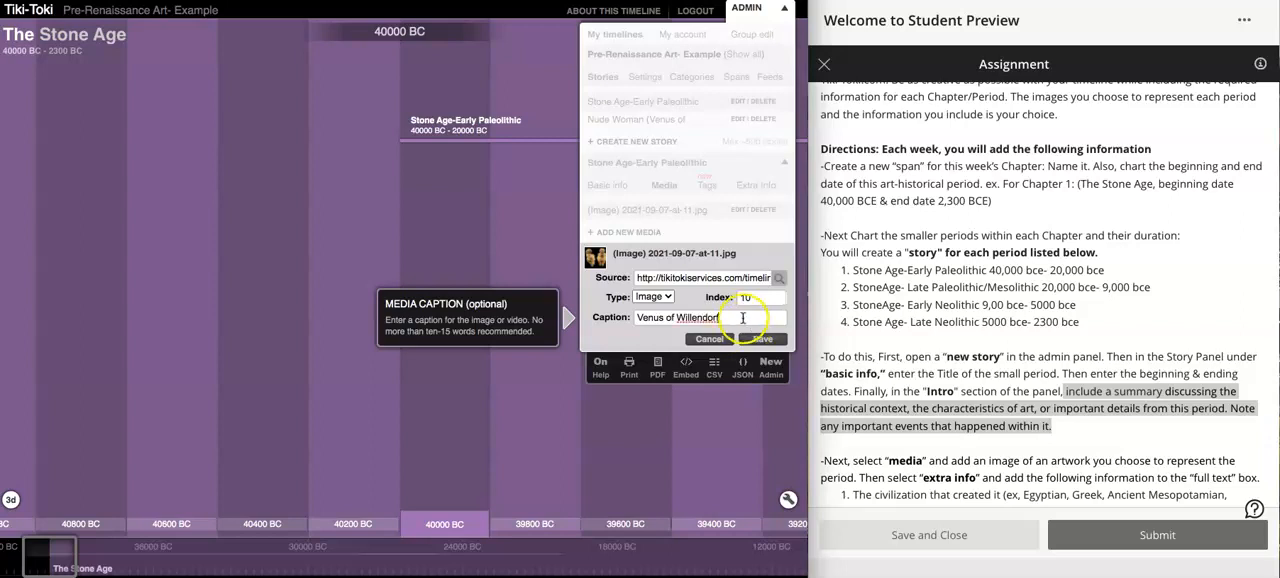
left_click(757, 340)
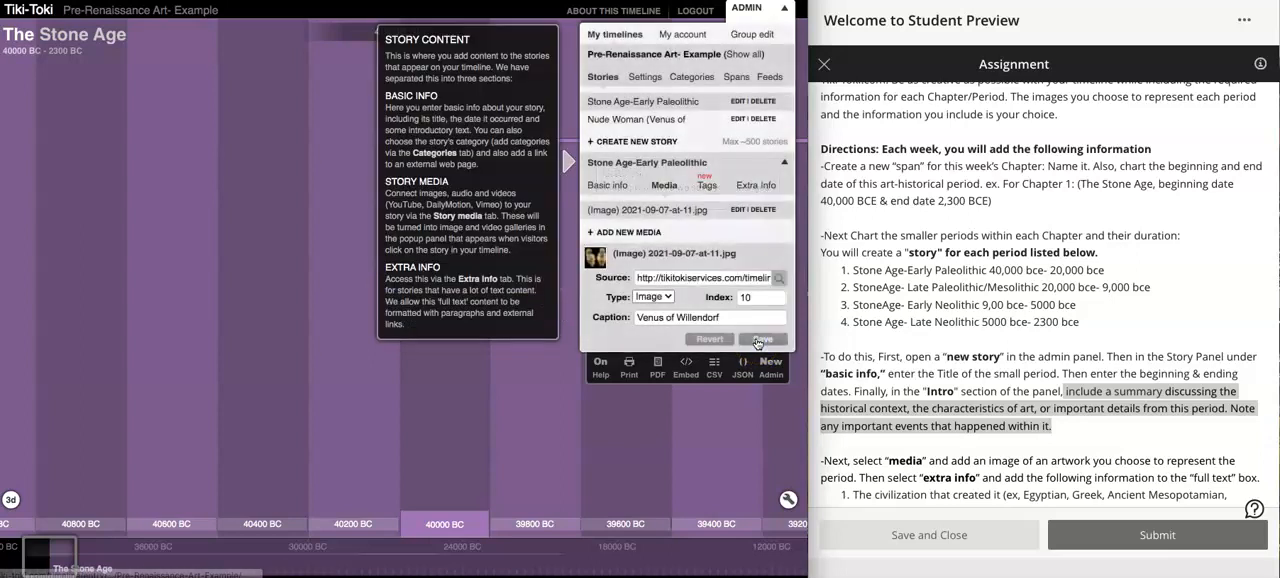
- Copy the assignment's three numbered extra-info requirements into the Early Paleolithic story's full text
left_click(964, 384)
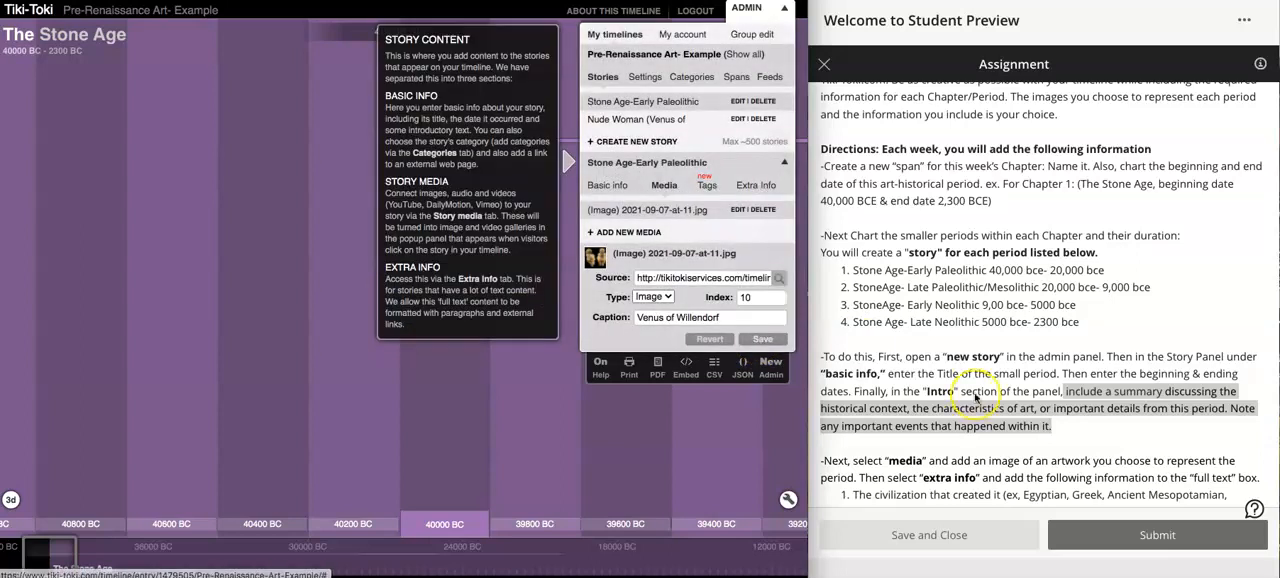
scroll(975, 398, "down", 2)
scroll(975, 398, "down", 2)
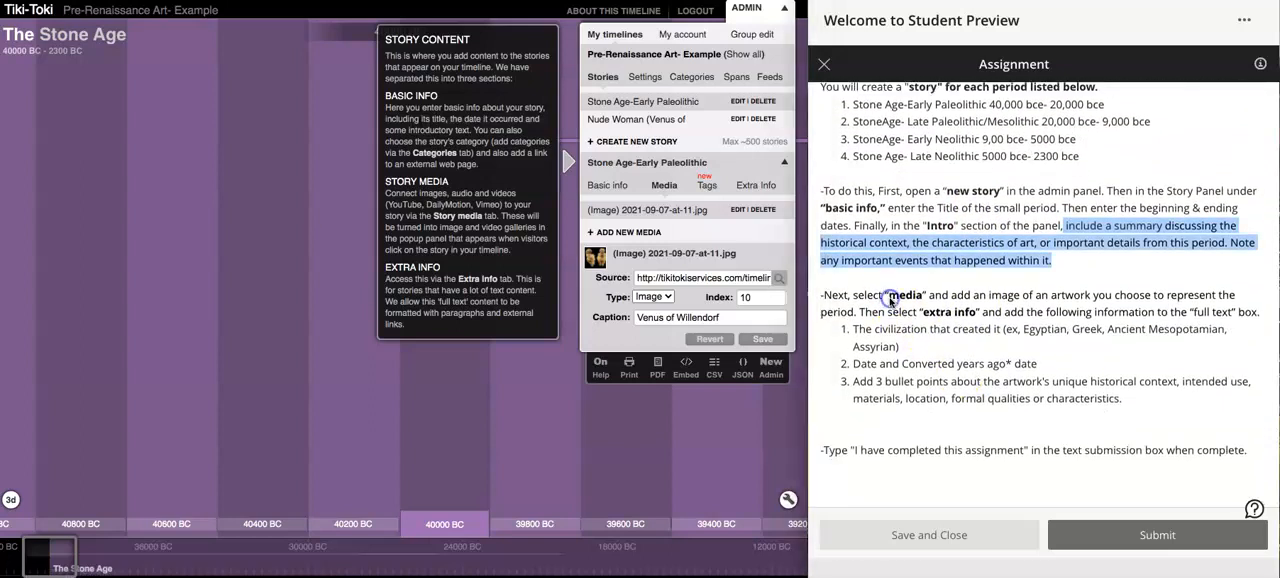
left_click(750, 188)
left_click(750, 189)
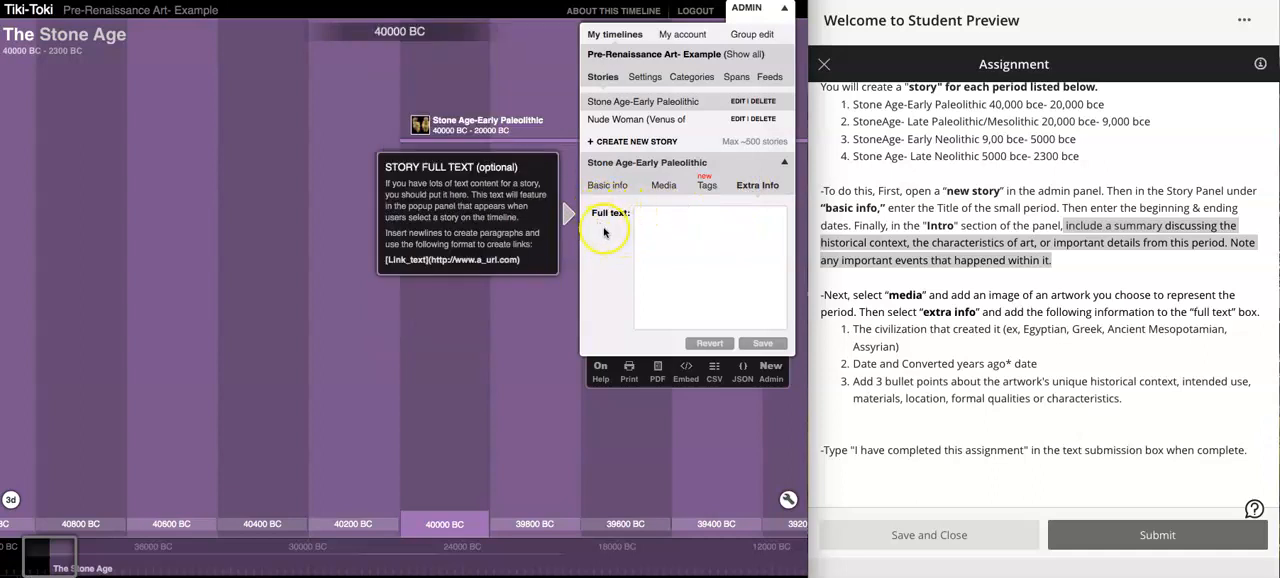
left_click(651, 215)
left_click(869, 333)
left_click_drag(869, 333, 1136, 403)
key("ctrl+c")
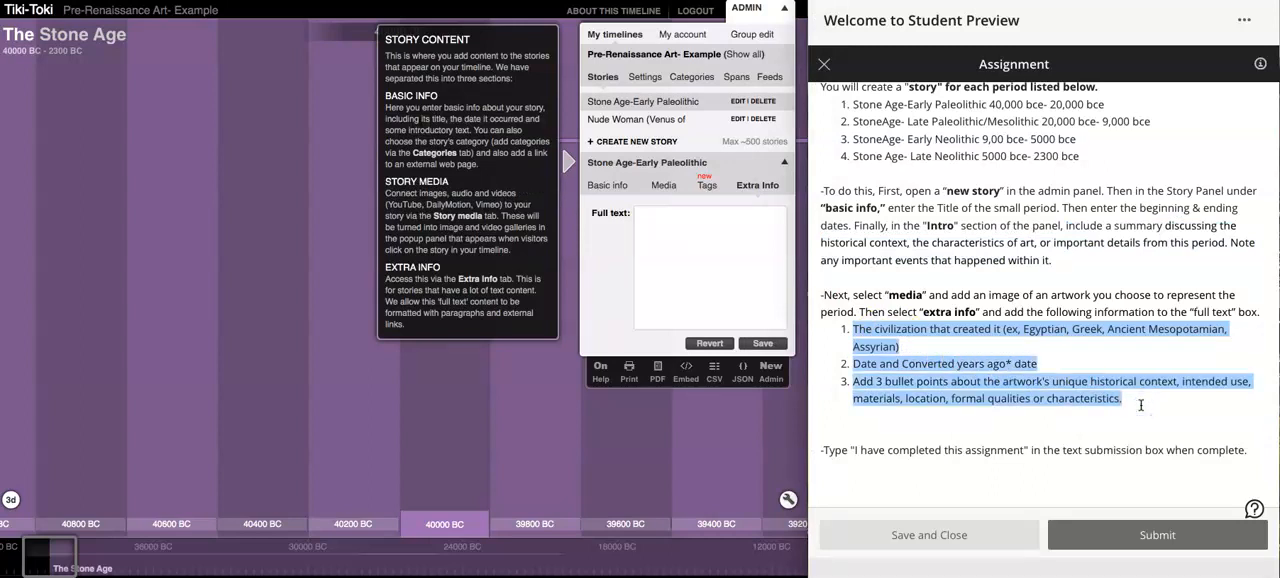
left_click(1140, 405)
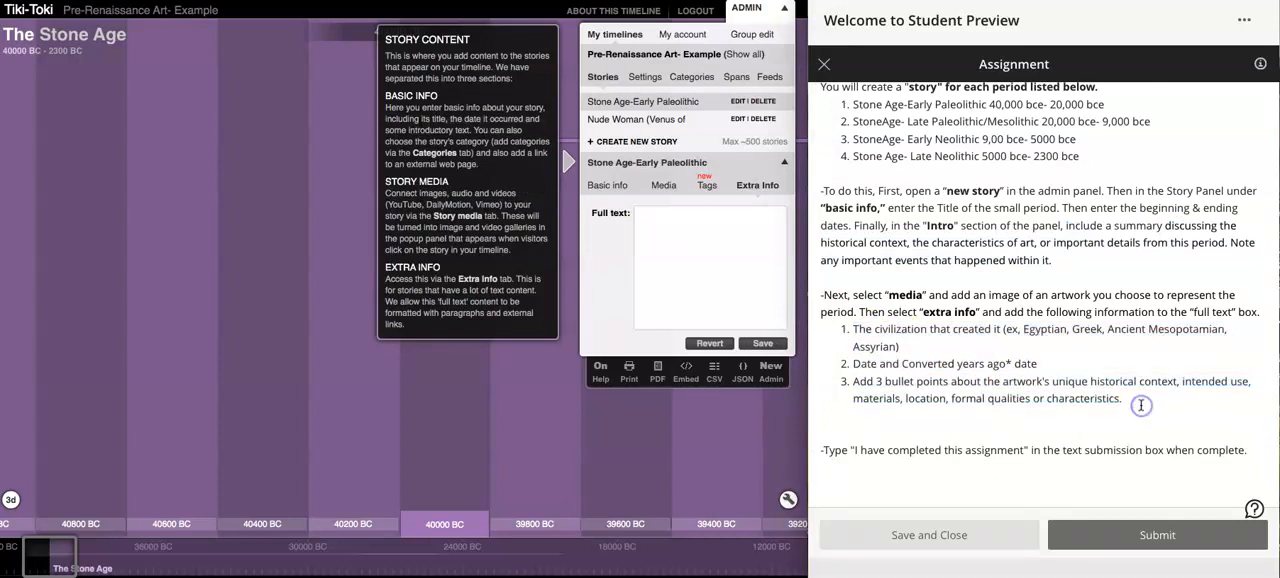
left_click(711, 246)
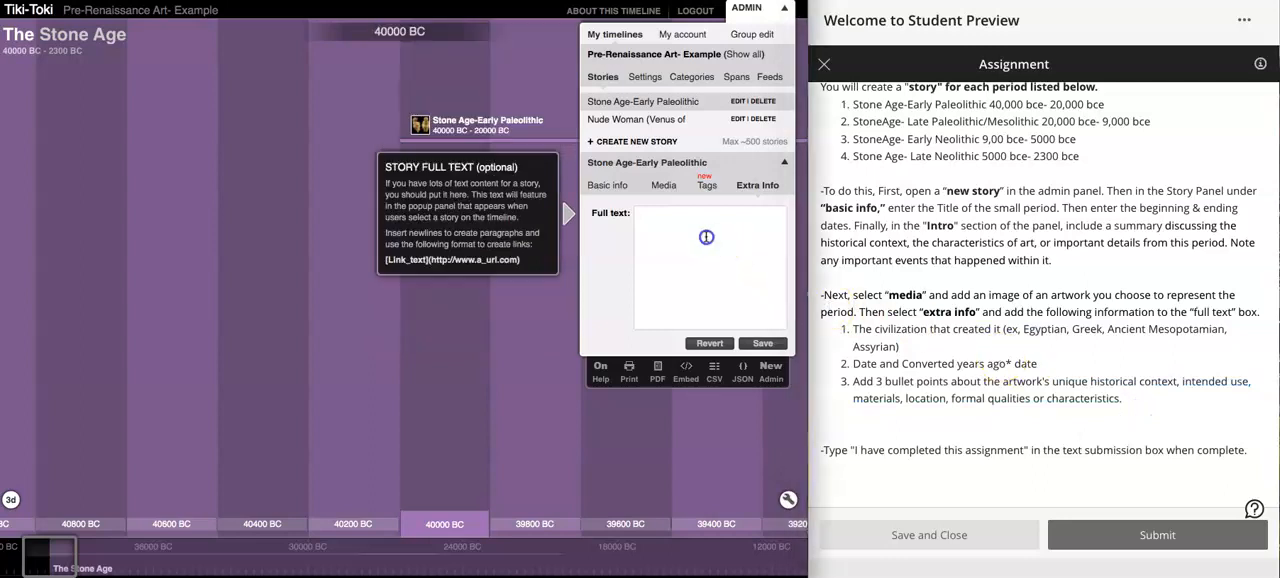
key("ctrl+v")
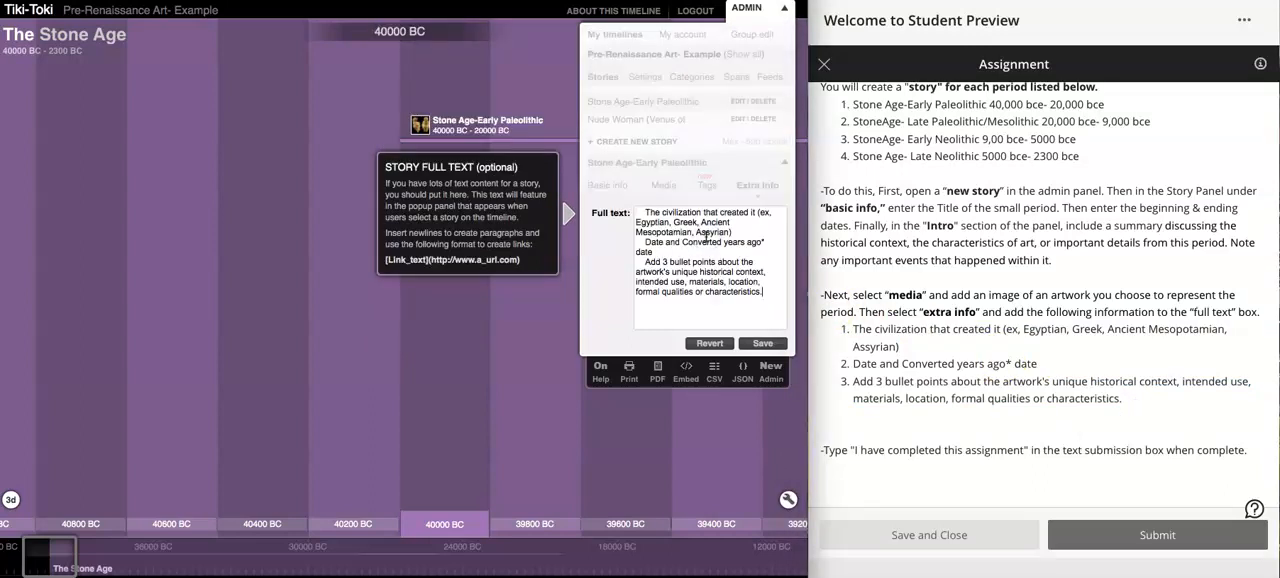
- Start the full text's first line with a hyphen bullet and delete its example civilizations in parentheses
left_click(646, 214)
type("-")
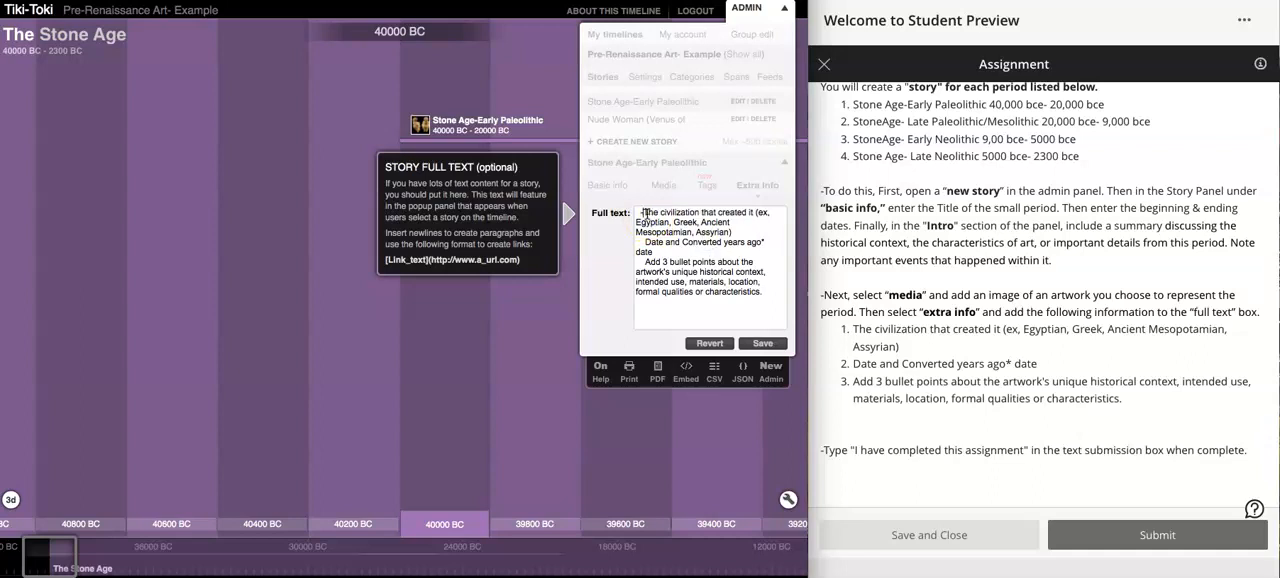
key("BackSpace")
type("-")
left_click(742, 233)
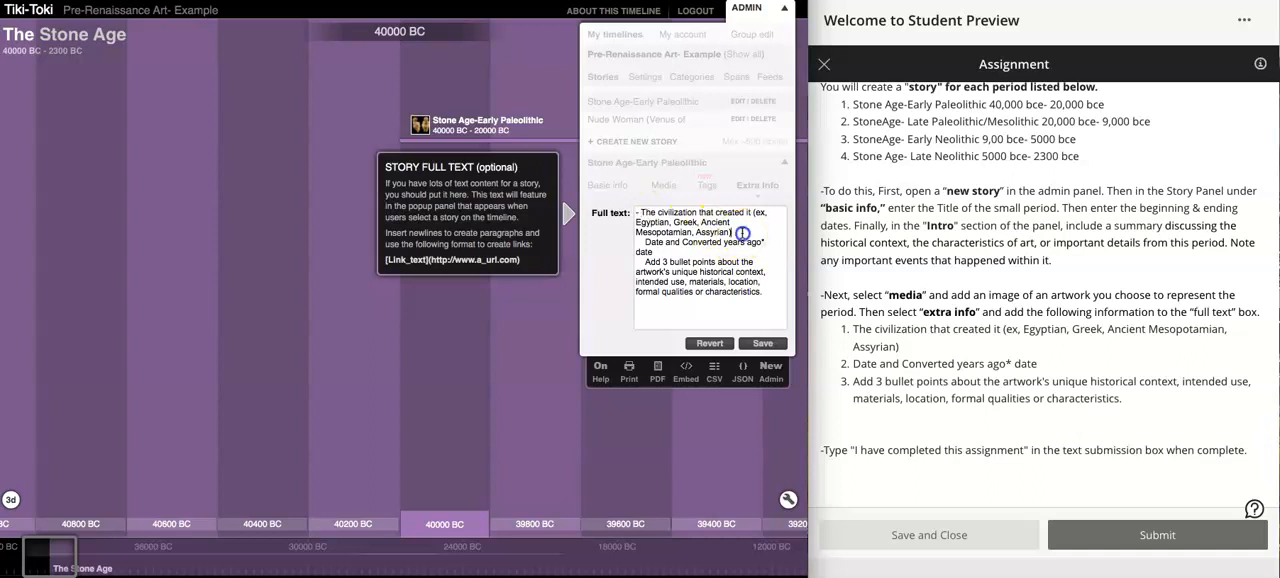
left_click_drag(742, 233, 753, 212)
key("BackSpace")
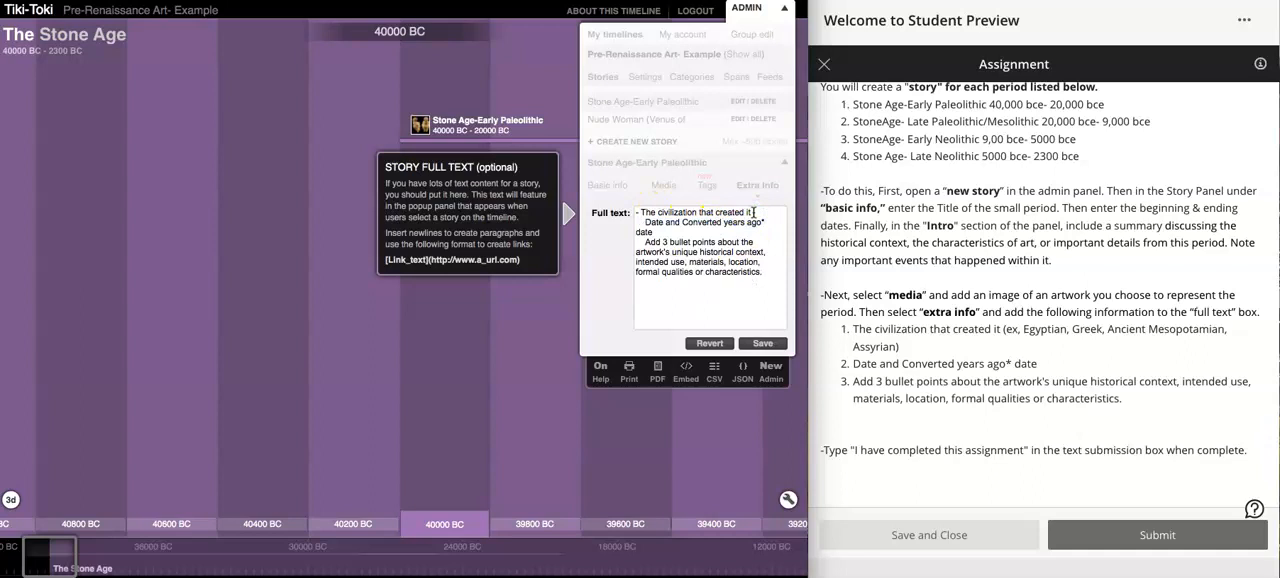
- Replace the indentation before "Date and Converted years ago* date" in the full text with a hyphen bullet
left_click(645, 222)
key("BackSpace")
key("BackSpace")
key("BackSpace")
key("BackSpace")
type("-")
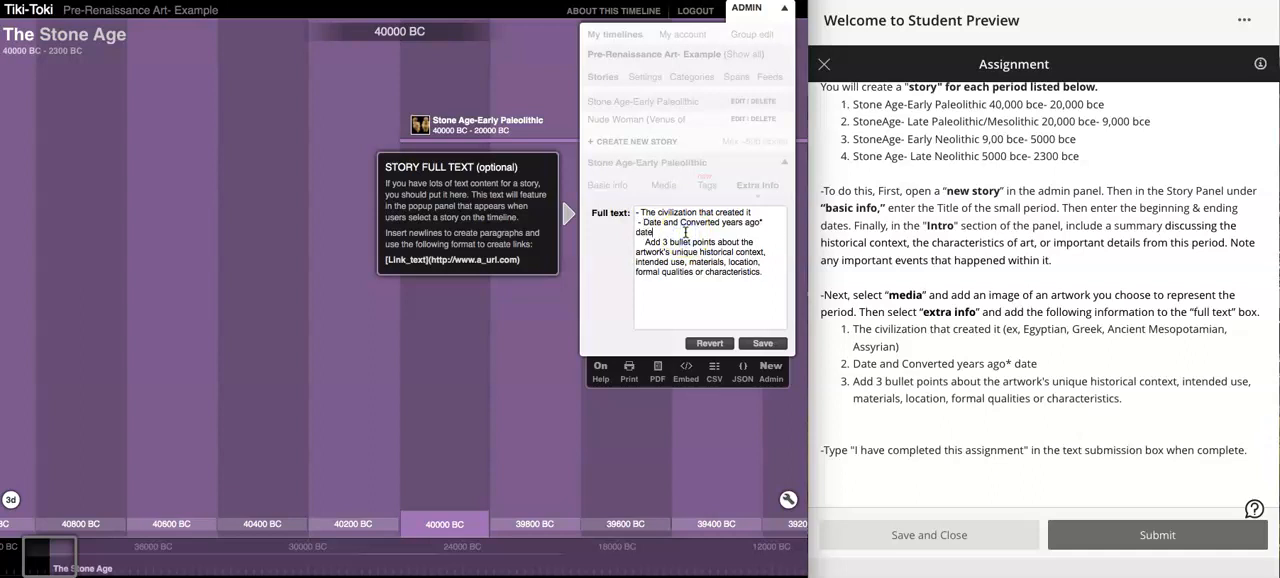
left_click_drag(722, 224, 762, 228)
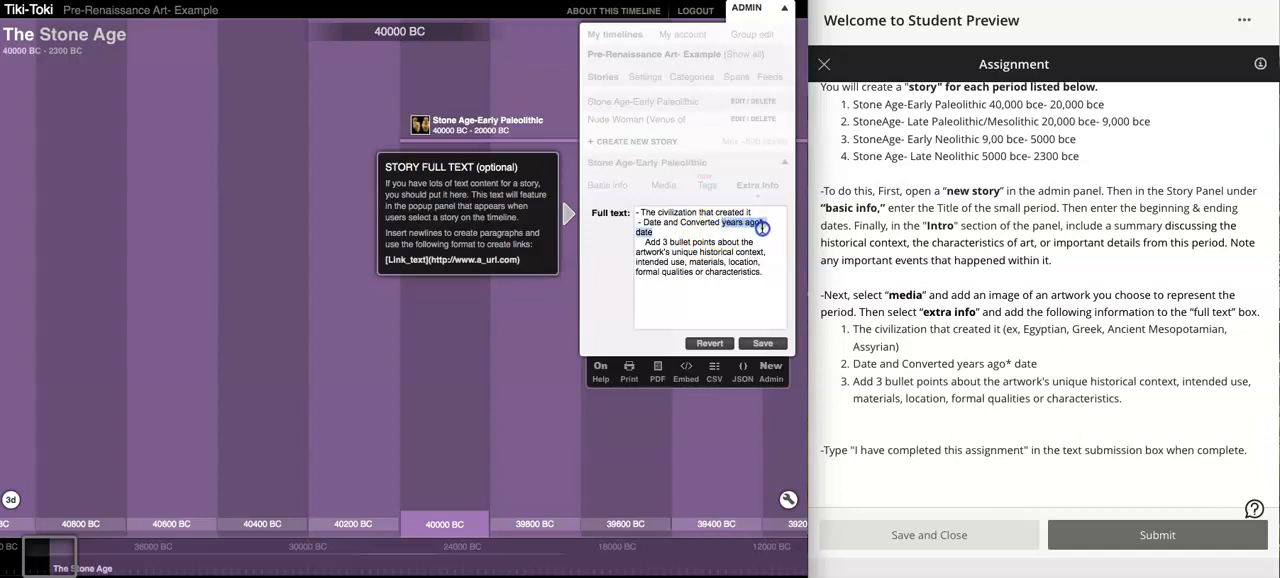
left_click(762, 228)
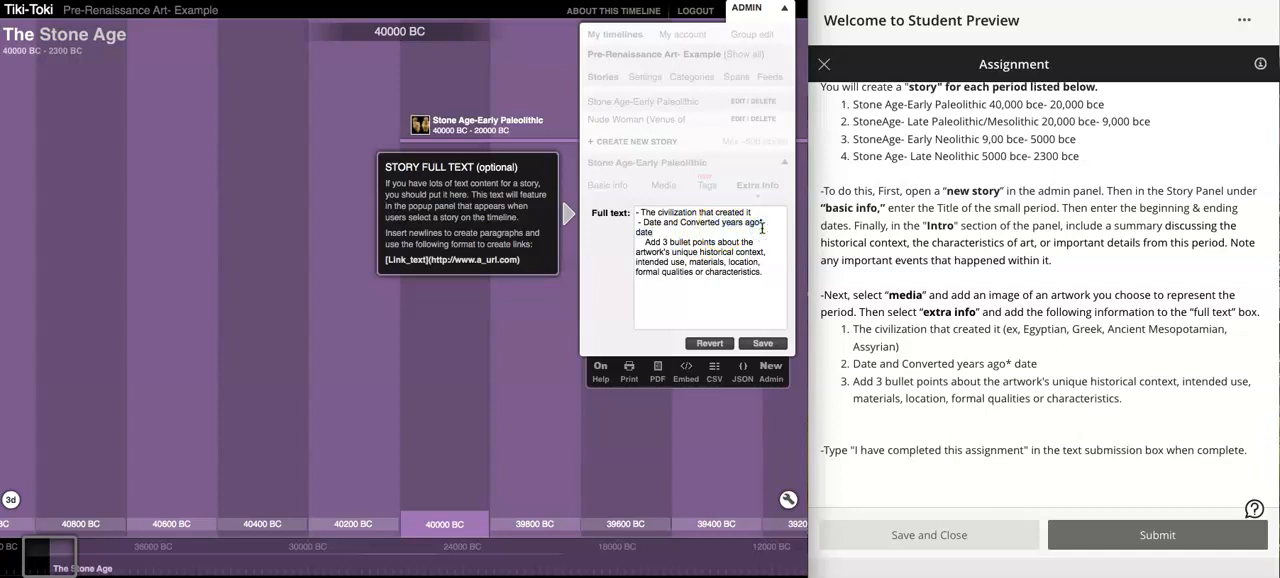
- Set the "Add 3 bullet points" requirement off with a blank line in the full text and start it with a hyphen bullet
key("Return")
left_click(645, 250)
key("BackSpace")
type("-")
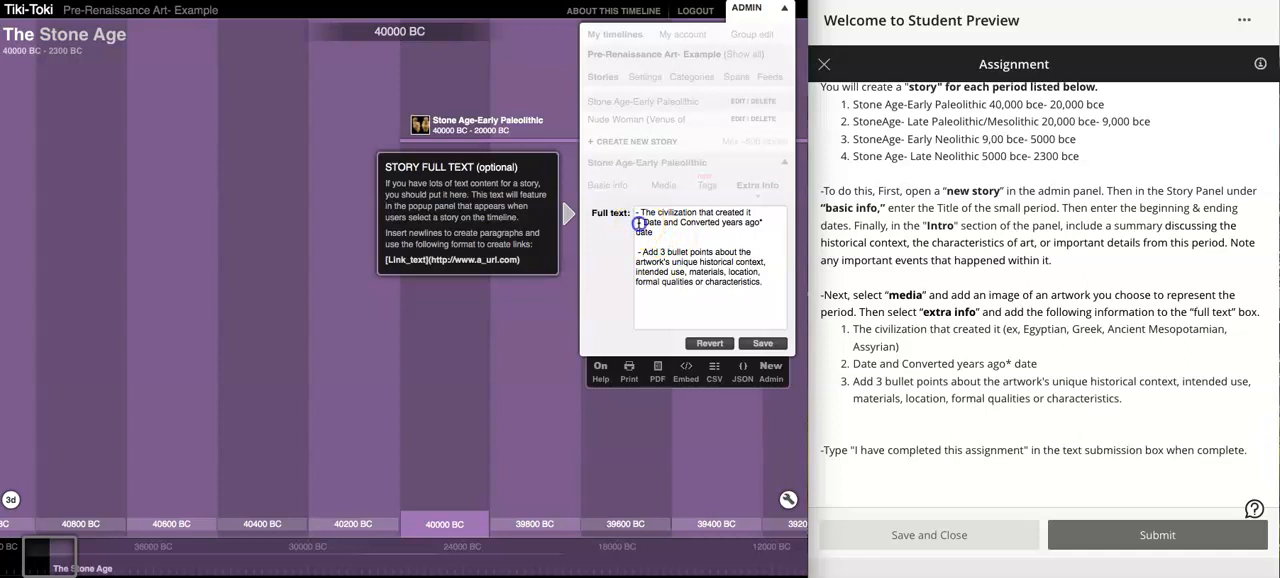
- Remove the extra space before the date bullet, insert a blank line above that bullet, and save the story's full text
key("BackSpace")
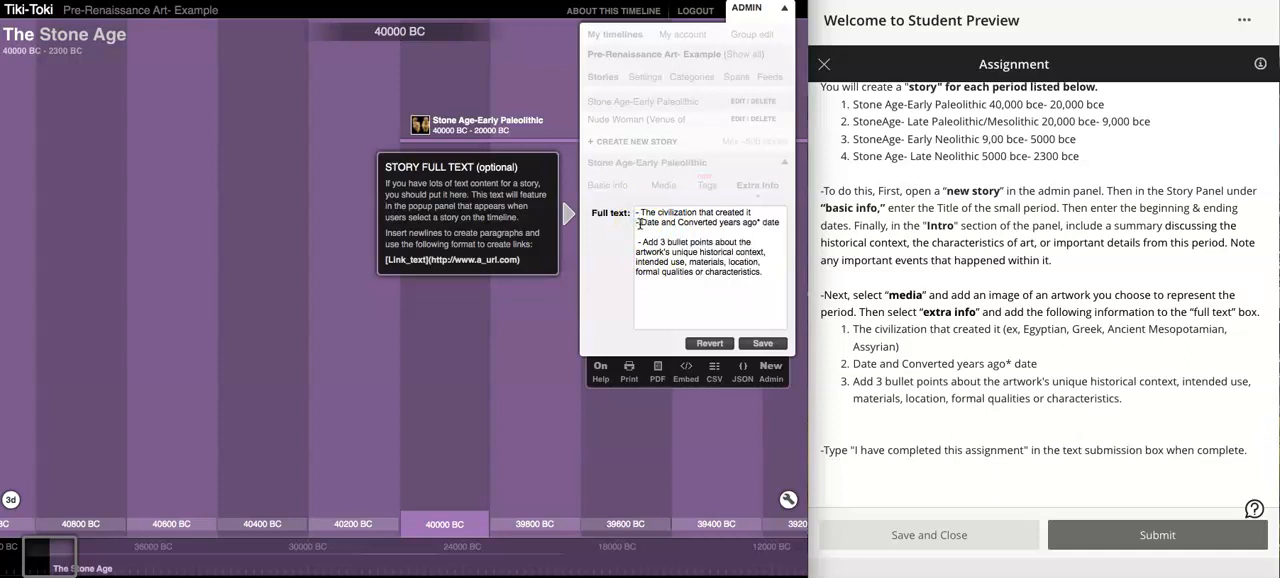
left_click(762, 213)
key("Return")
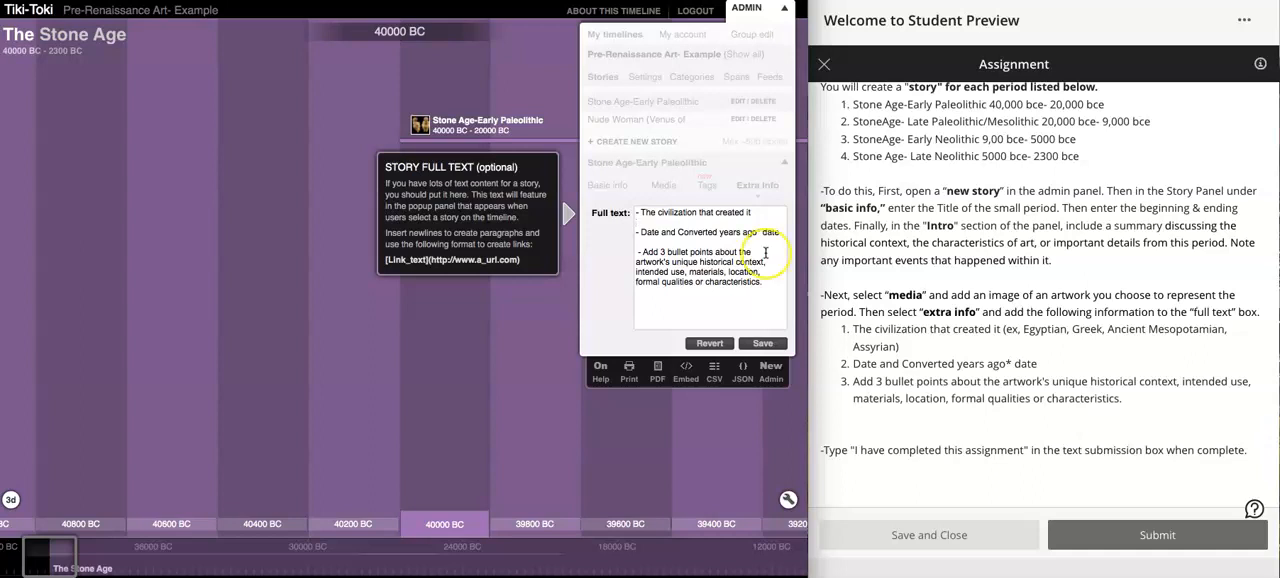
left_click(763, 344)
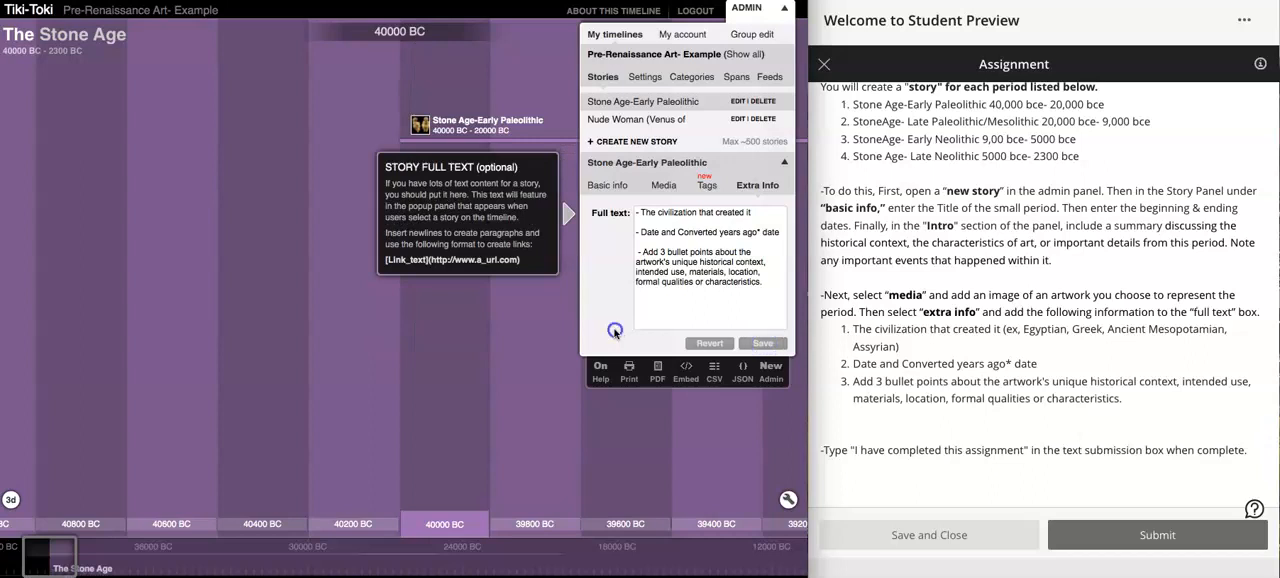
- Collapse the admin panel, open the Stone Age-Early Paleolithic story on the timeline, and review it alongside the assignment directions
left_click(636, 104)
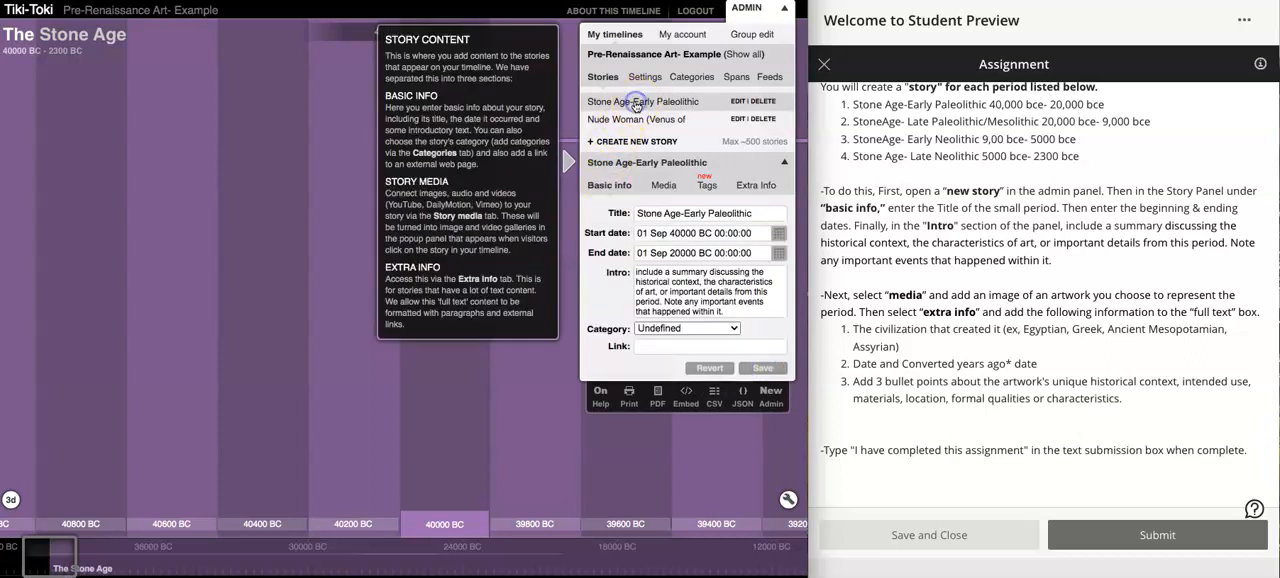
left_click(505, 427)
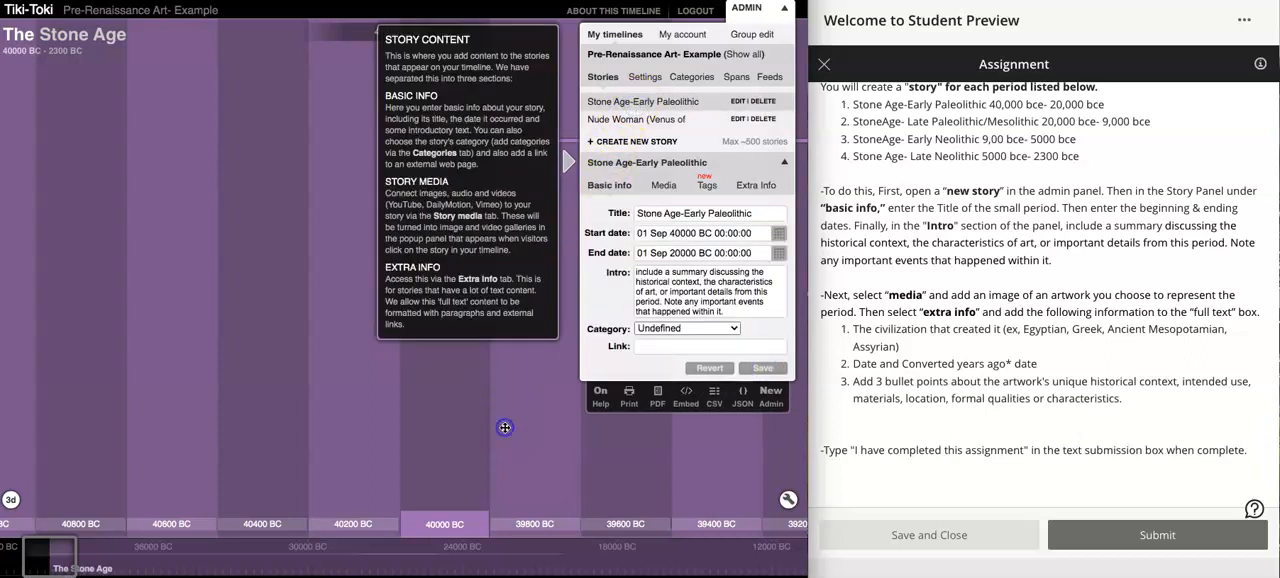
left_click(752, 10)
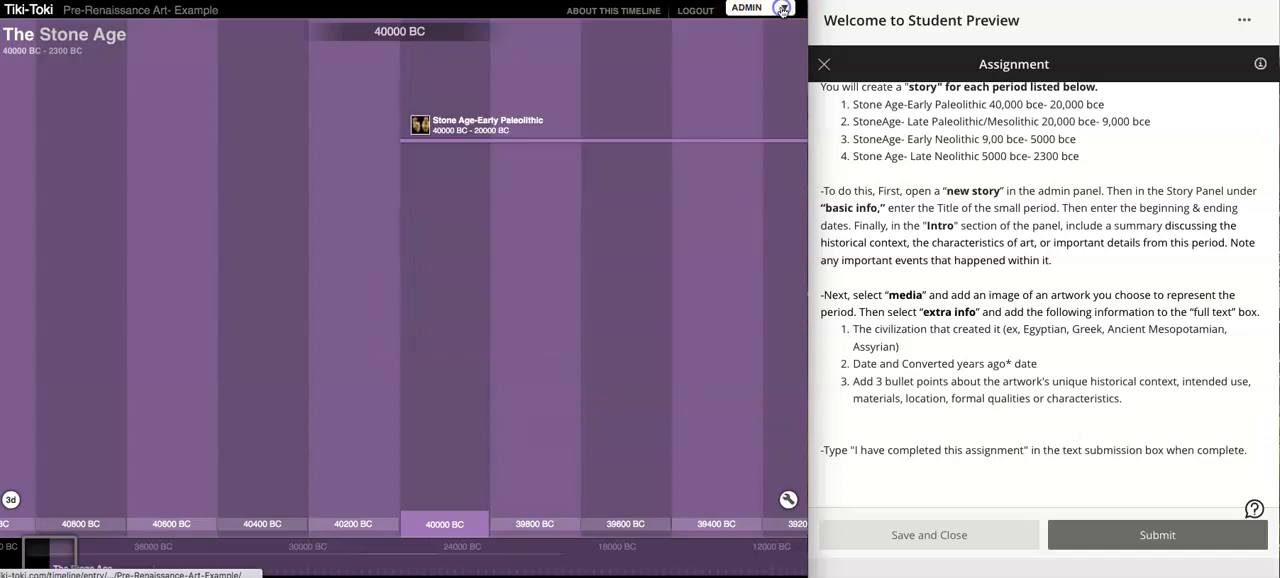
left_click(516, 124)
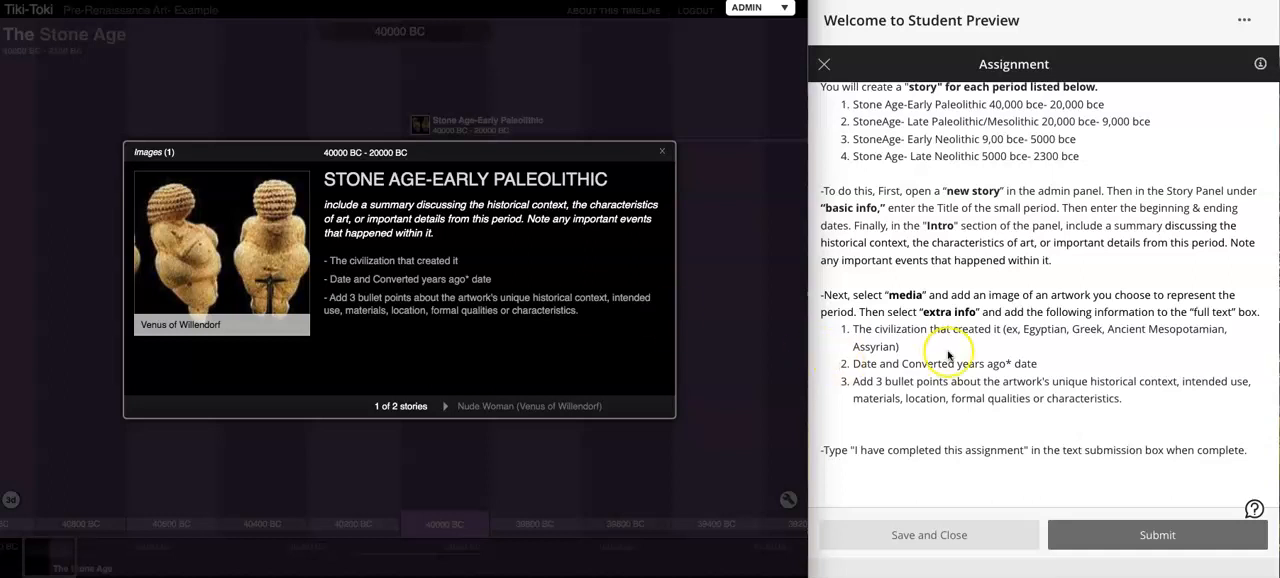
scroll(948, 355, "up", 8)
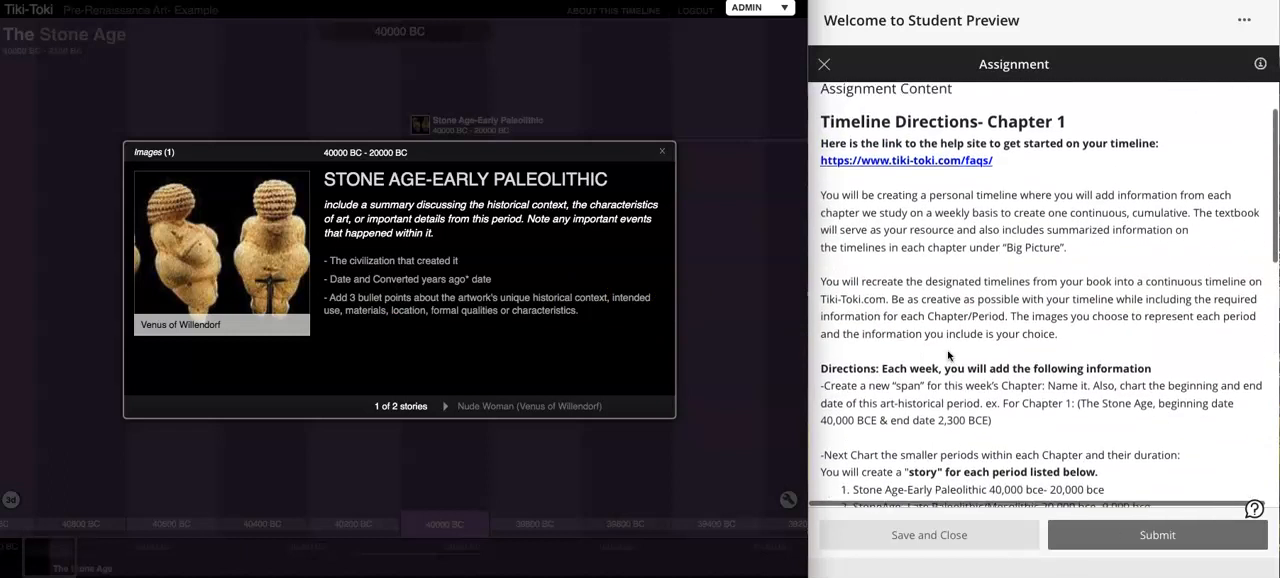